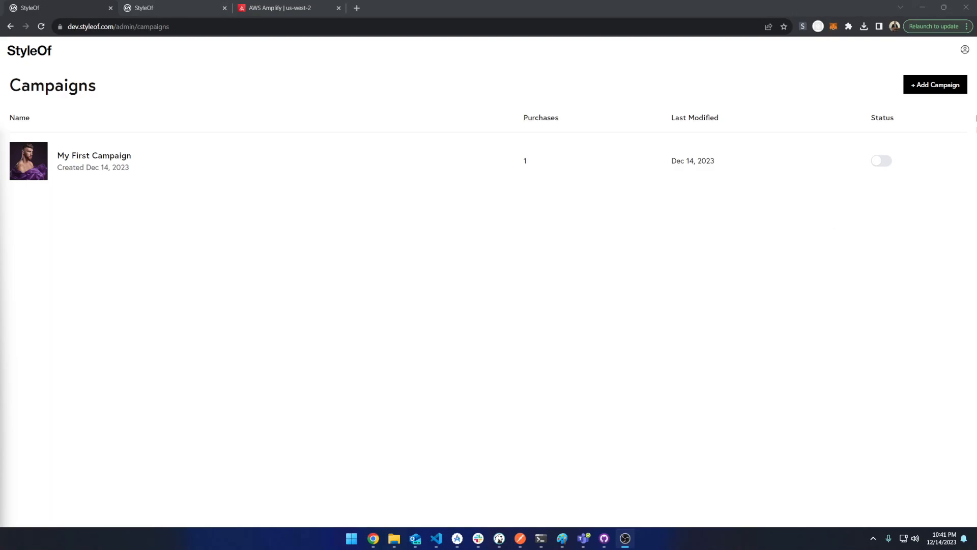
Create a new campaign titled ChristmasTime
{"action": "left_click", "coordinate": [916, 90]}
{"action": "left_click", "coordinate": [511, 284]}
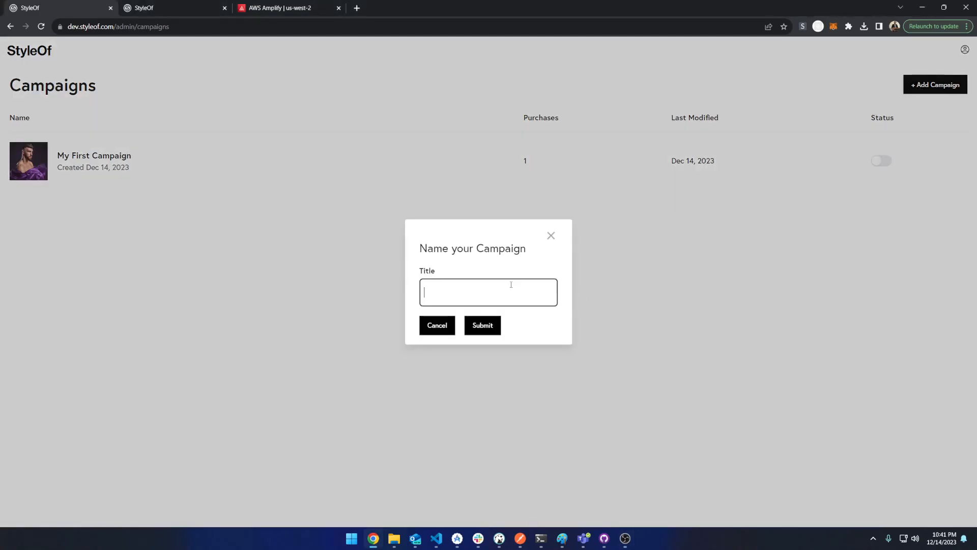
{"action": "type", "text": "ChristmasTime"}
{"action": "left_click", "coordinate": [490, 325]}
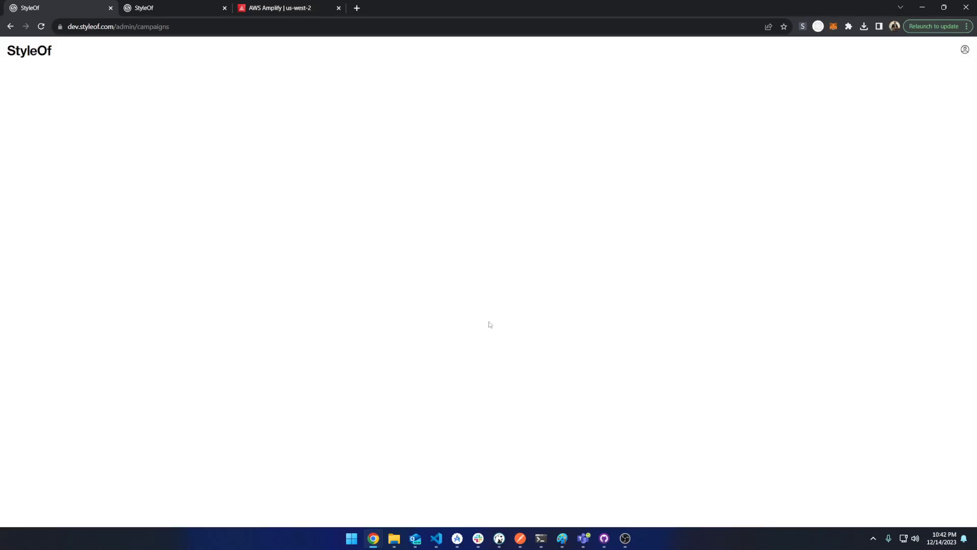
Set the campaign's URL slug to merrychristmas and save the changes
{"action": "scroll", "coordinate": [343, 219], "scroll_direction": "down", "scroll_amount": 1}
{"action": "left_click", "coordinate": [142, 286]}
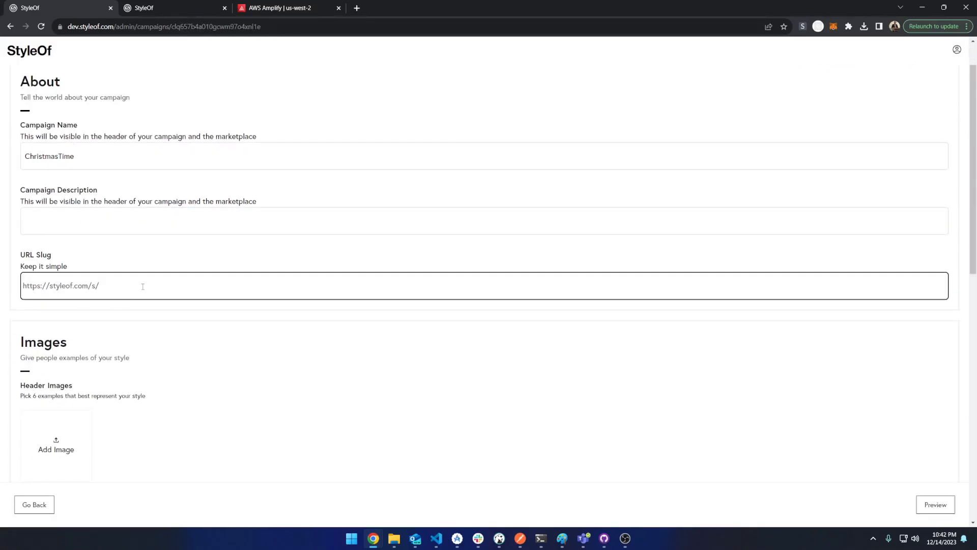
{"action": "type", "text": "happy"}
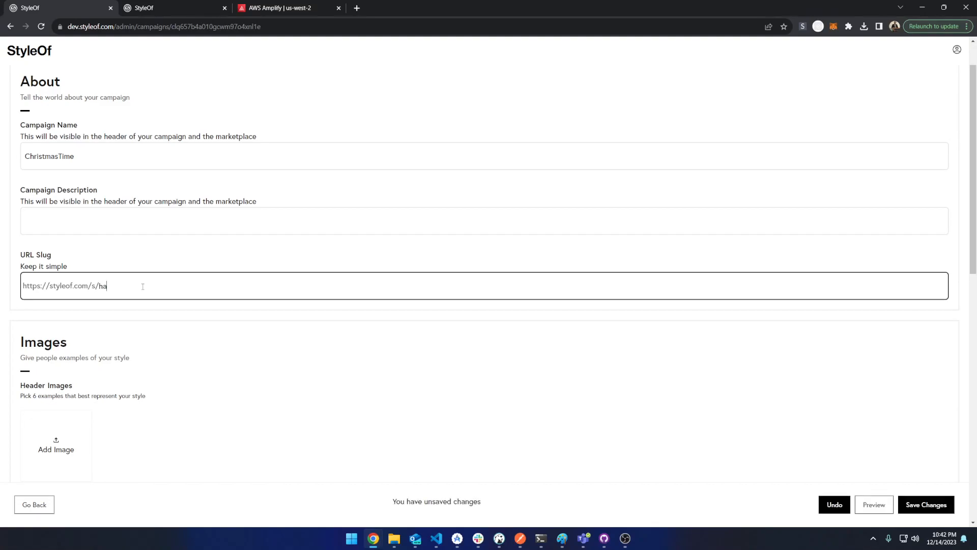
{"action": "key", "text": "BackSpace"}
{"action": "type", "text": "merrychristmas"}
{"action": "scroll", "coordinate": [894, 346], "scroll_direction": "down", "scroll_amount": 3}
{"action": "scroll", "coordinate": [658, 303], "scroll_direction": "down", "scroll_amount": 6}
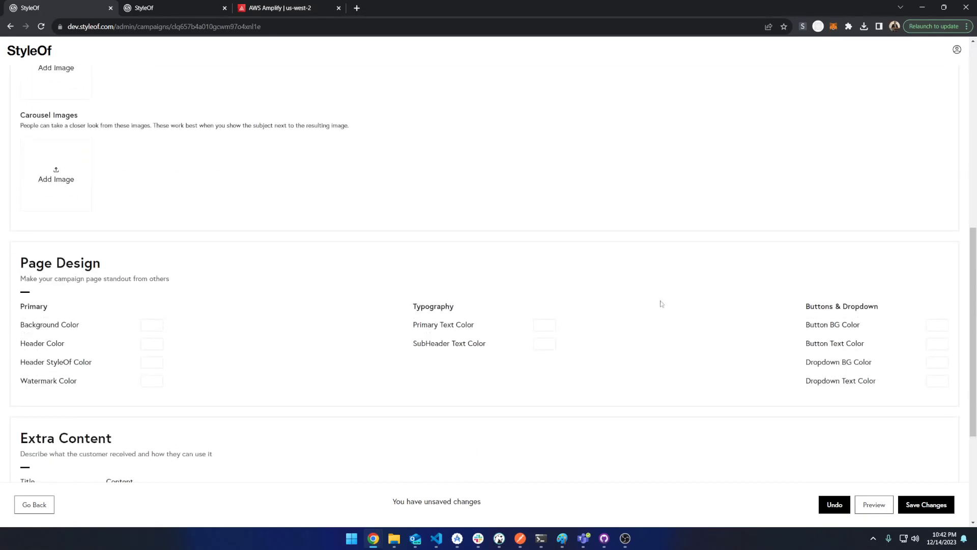
{"action": "left_click", "coordinate": [938, 510]}
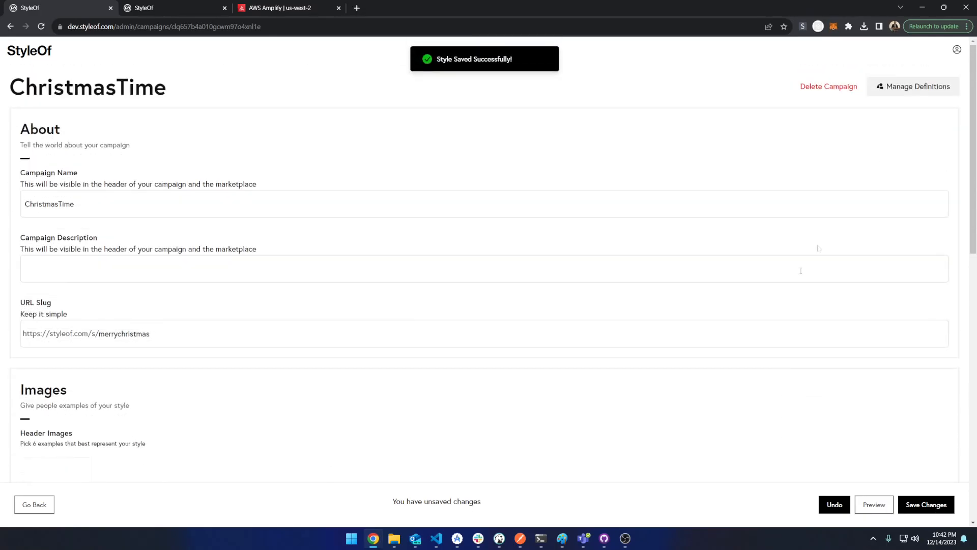
Open the campaign's definitions and add a new definition titled Man
{"action": "left_click", "coordinate": [921, 88]}
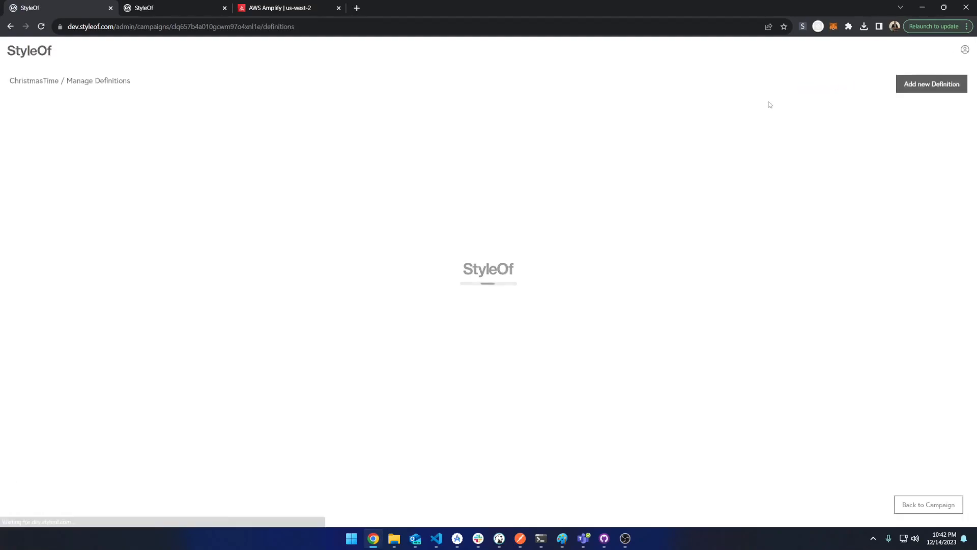
{"action": "left_click", "coordinate": [937, 87]}
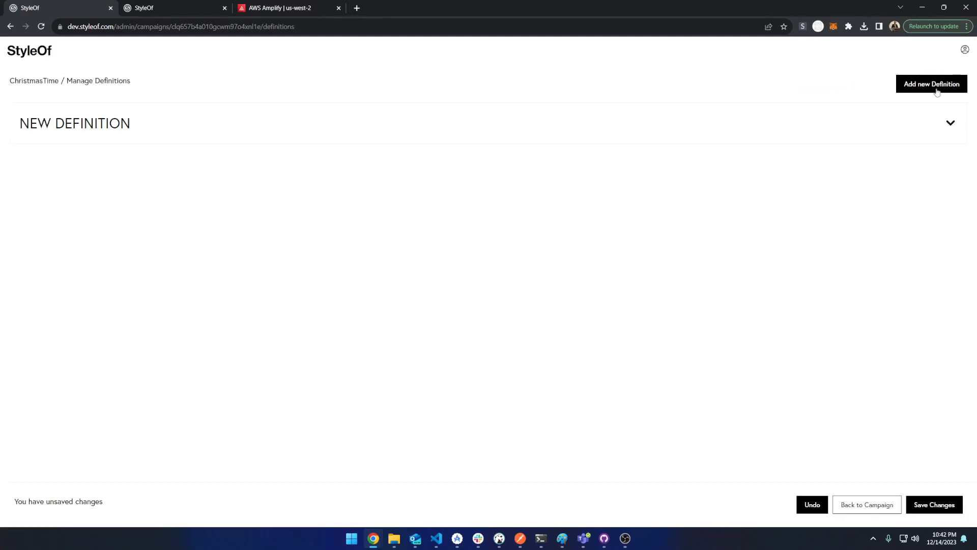
{"action": "left_click", "coordinate": [951, 123]}
{"action": "triple_click", "coordinate": [176, 214]}
{"action": "type", "text": "Man"}
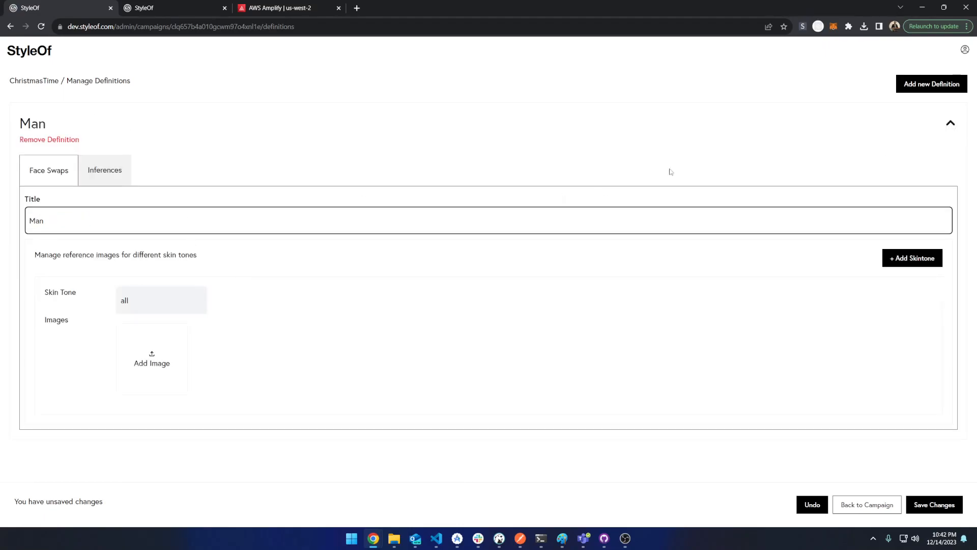
Add a second definition titled Woman and save the changes
{"action": "left_click", "coordinate": [931, 85]}
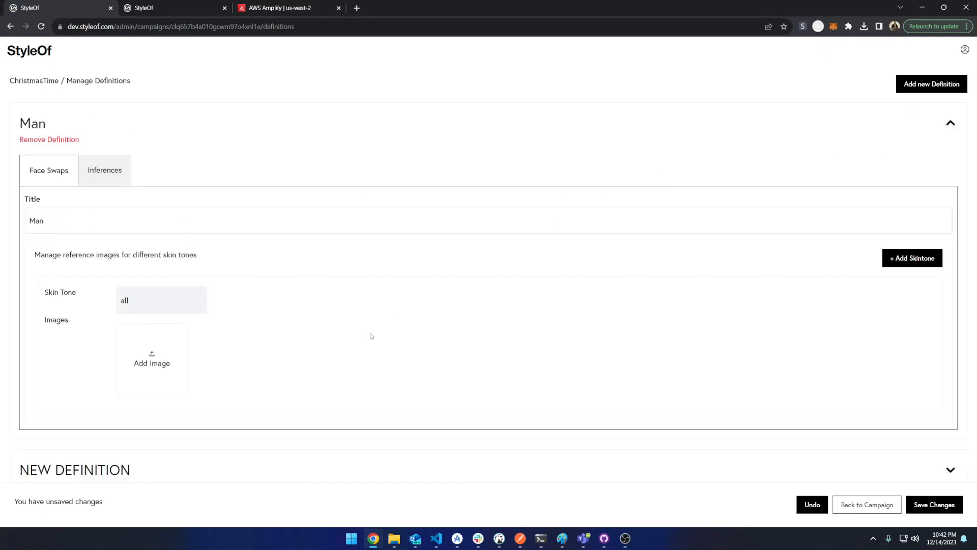
{"action": "left_click", "coordinate": [950, 470]}
{"action": "scroll", "coordinate": [170, 440], "scroll_direction": "down", "scroll_amount": 5}
{"action": "triple_click", "coordinate": [119, 339]}
{"action": "type", "text": "Woman"}
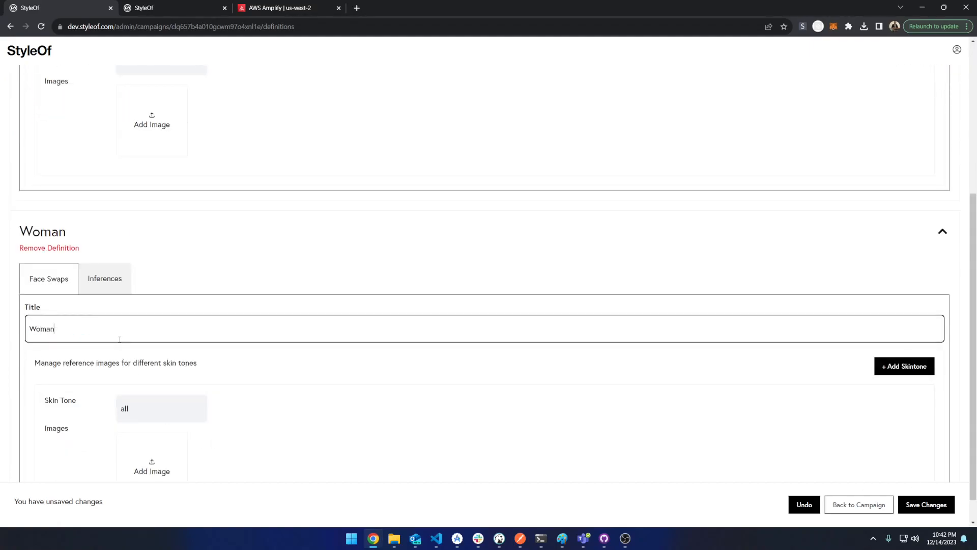
{"action": "left_click", "coordinate": [930, 505]}
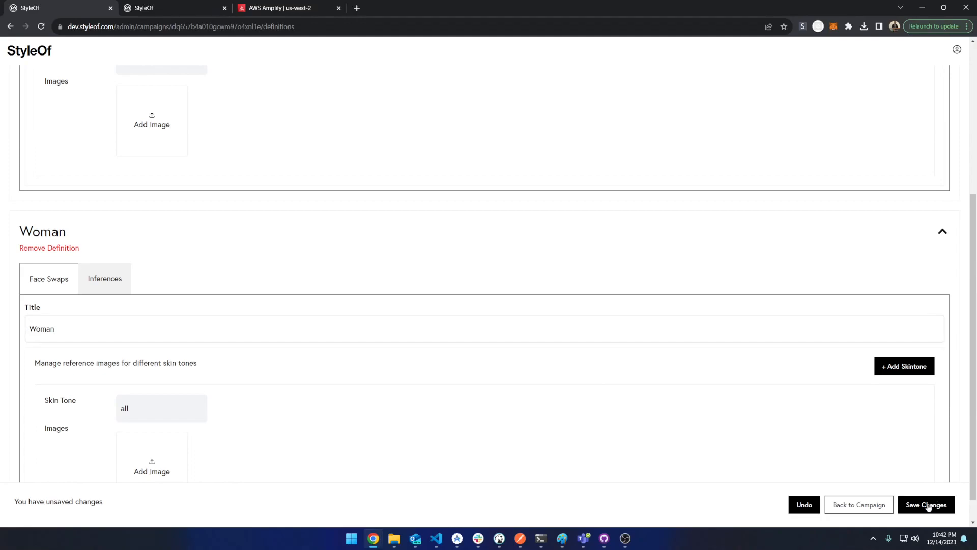
Review the Man and Woman definitions and collapse both
{"action": "scroll", "coordinate": [553, 341], "scroll_direction": "up", "scroll_amount": 5}
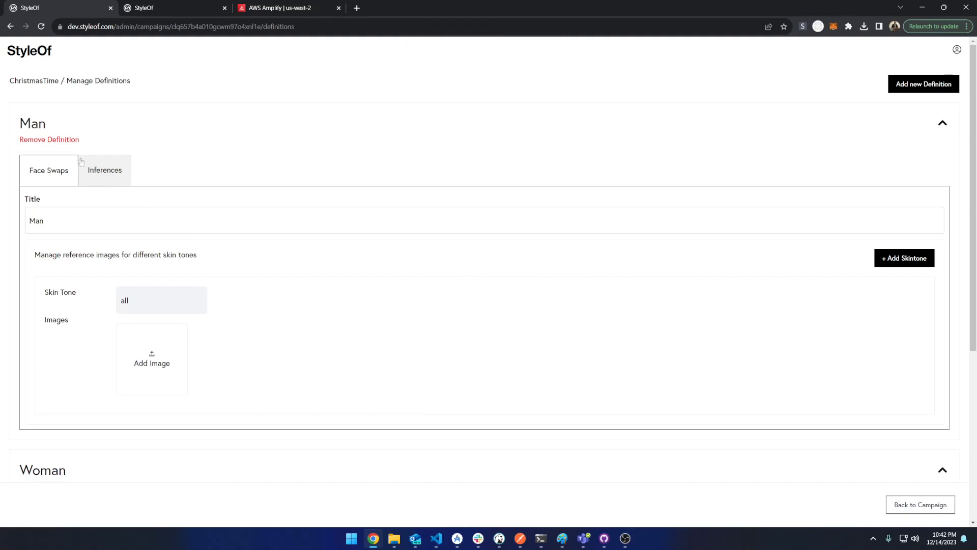
{"action": "scroll", "coordinate": [165, 318], "scroll_direction": "down", "scroll_amount": 4}
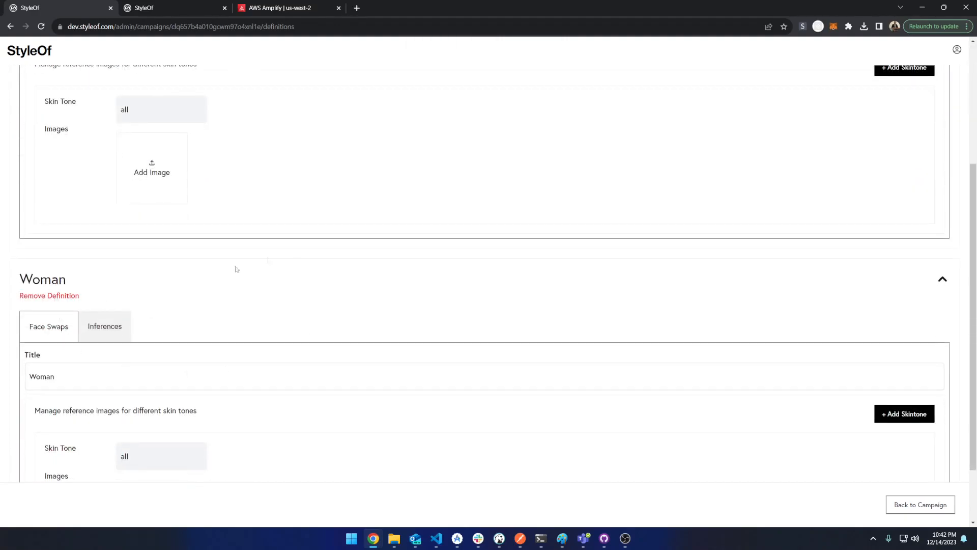
{"action": "scroll", "coordinate": [266, 260], "scroll_direction": "up", "scroll_amount": 4}
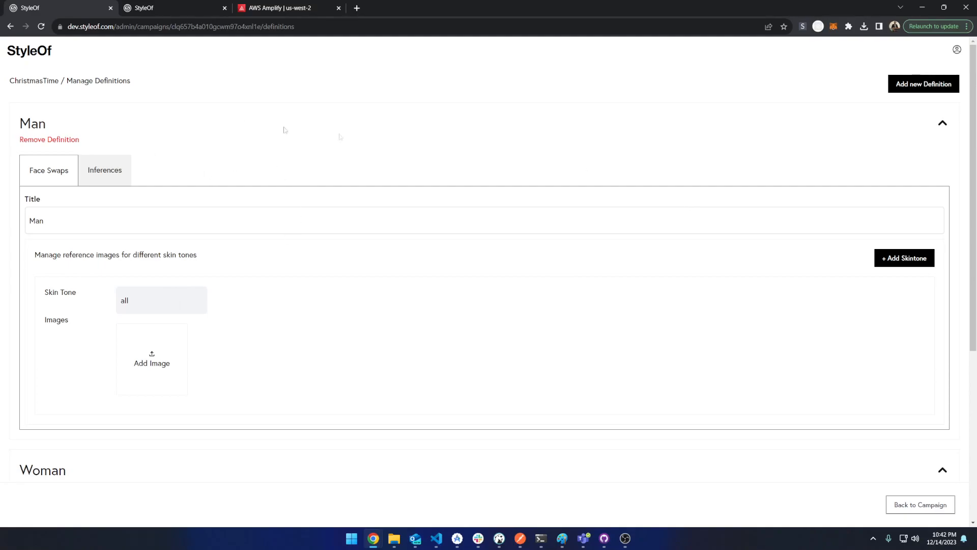
{"action": "left_click", "coordinate": [942, 123]}
{"action": "left_click", "coordinate": [950, 175]}
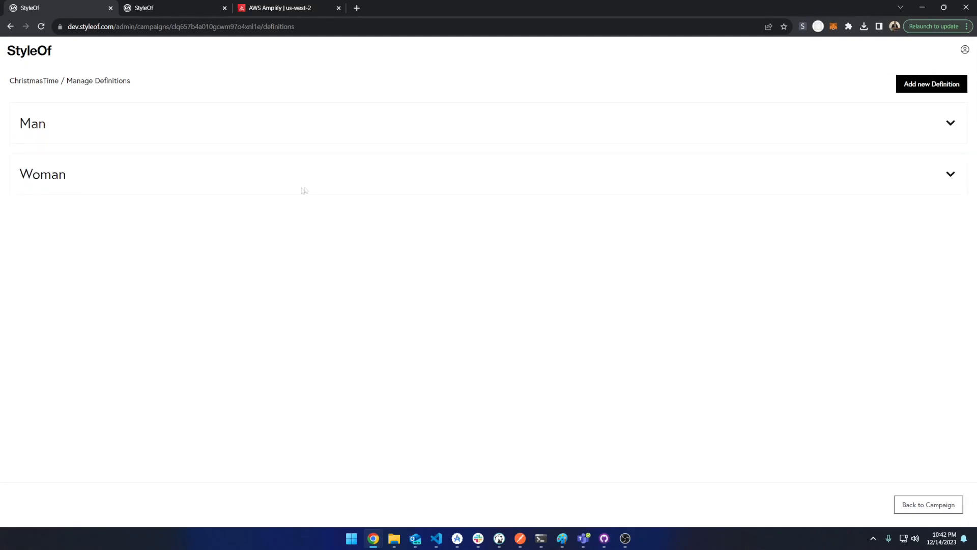
Go to the Studio playgrounds and create a new playground named A Merrier Christmas
{"action": "left_click", "coordinate": [964, 51]}
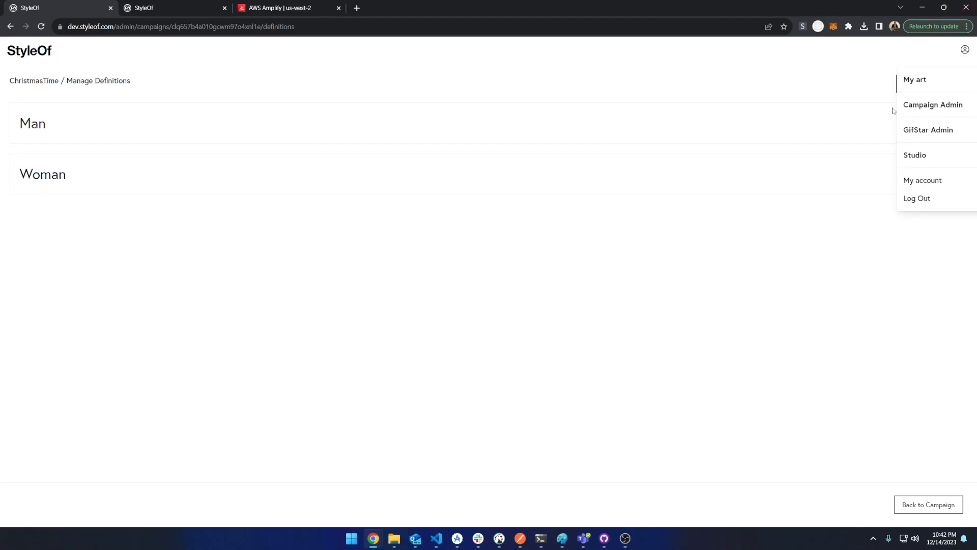
{"action": "left_click", "coordinate": [919, 158]}
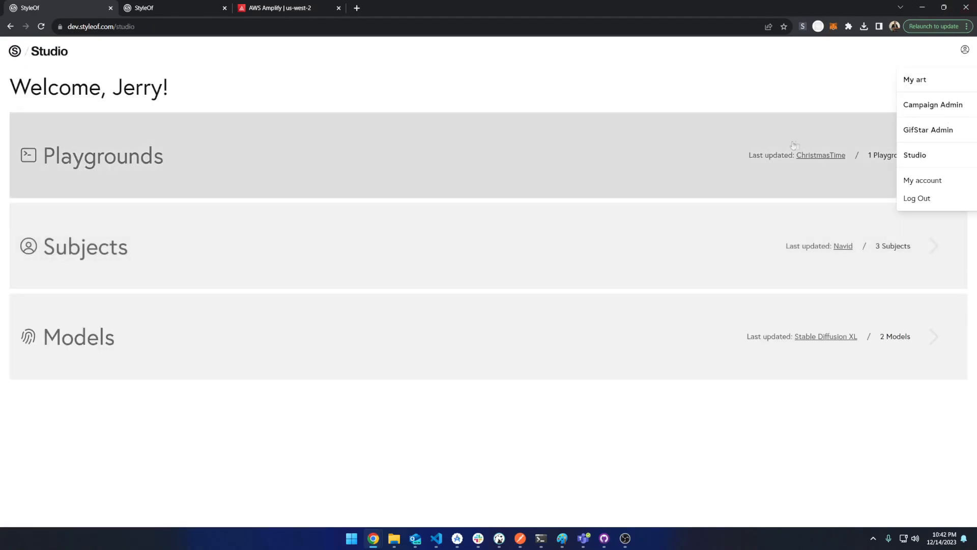
{"action": "left_click", "coordinate": [779, 185]}
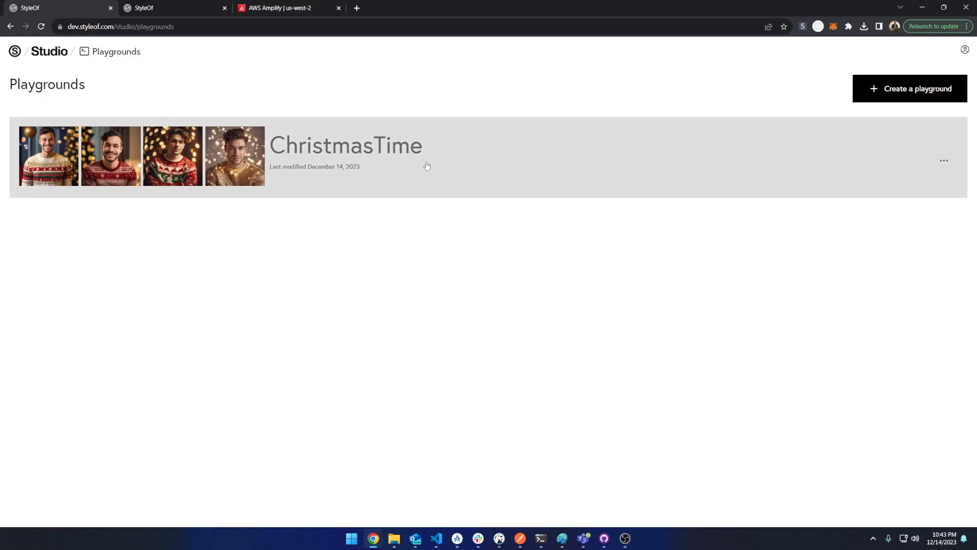
{"action": "left_click", "coordinate": [886, 98]}
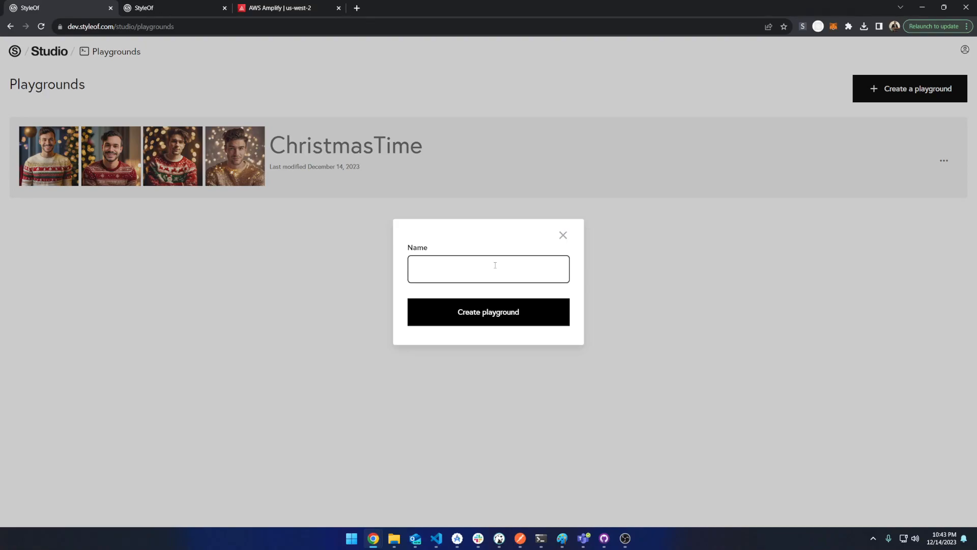
{"action": "key", "text": "BackSpace"}
{"action": "key", "text": "BackSpace"}
{"action": "type", "text": "A Merrier Christman"}
{"action": "key", "text": "BackSpace"}
{"action": "key", "text": "BackSpace"}
{"action": "left_click", "coordinate": [448, 307]}
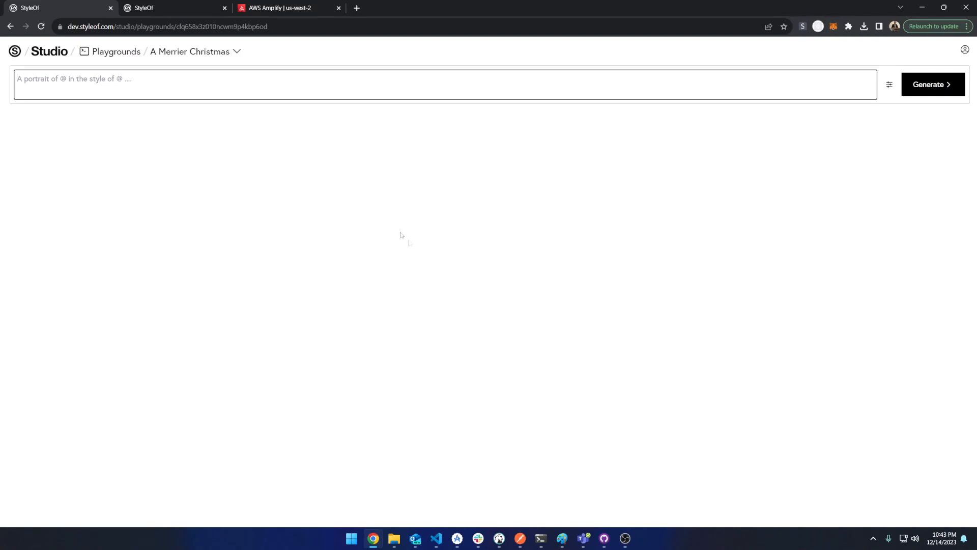
Open the generation settings, set Number of Results to 4, and browse the advanced fields
{"action": "left_click", "coordinate": [889, 84]}
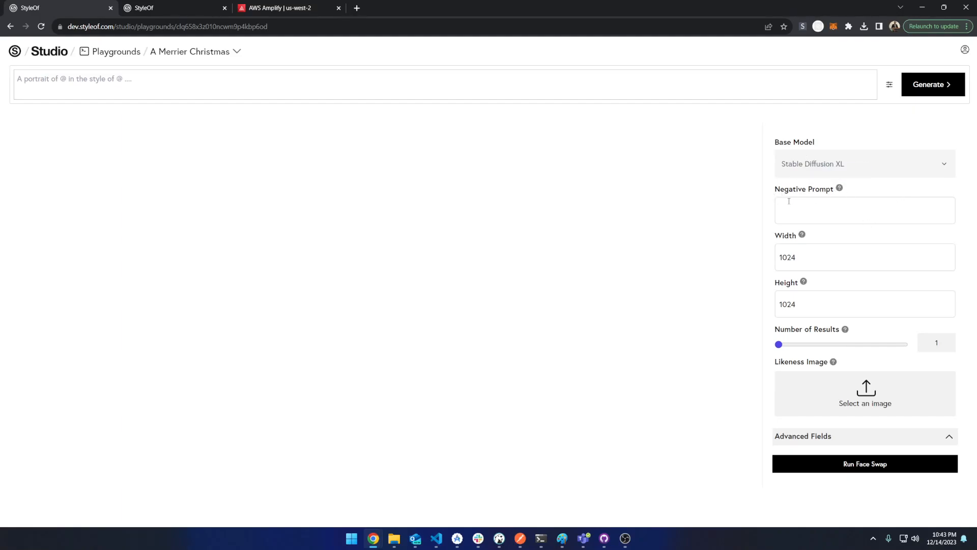
{"action": "left_click_drag", "start_coordinate": [778, 344], "coordinate": [786, 346]}
{"action": "left_click", "coordinate": [942, 439]}
{"action": "scroll", "coordinate": [865, 386], "scroll_direction": "down", "scroll_amount": 8}
{"action": "scroll", "coordinate": [826, 356], "scroll_direction": "up", "scroll_amount": 1}
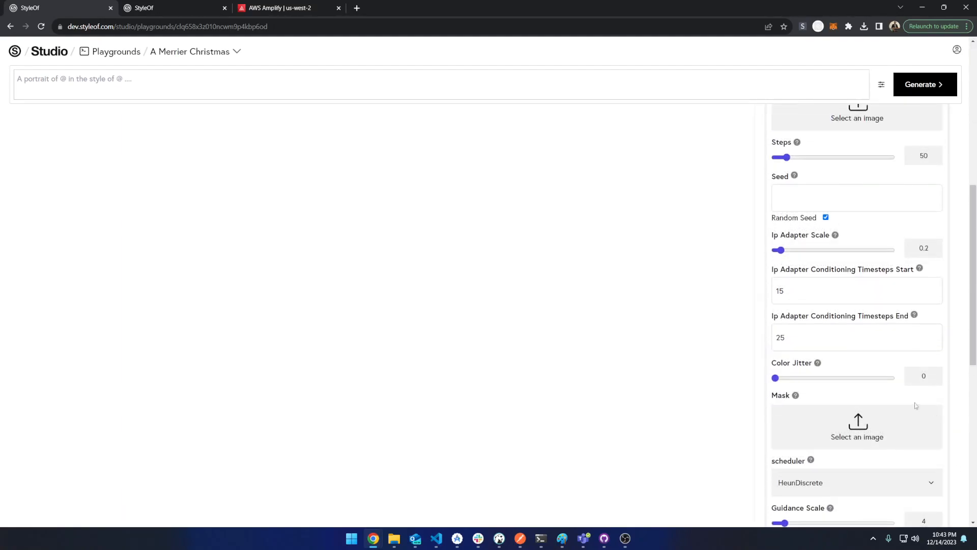
{"action": "scroll", "coordinate": [835, 386], "scroll_direction": "down", "scroll_amount": 3}
{"action": "scroll", "coordinate": [845, 397], "scroll_direction": "up", "scroll_amount": 10}
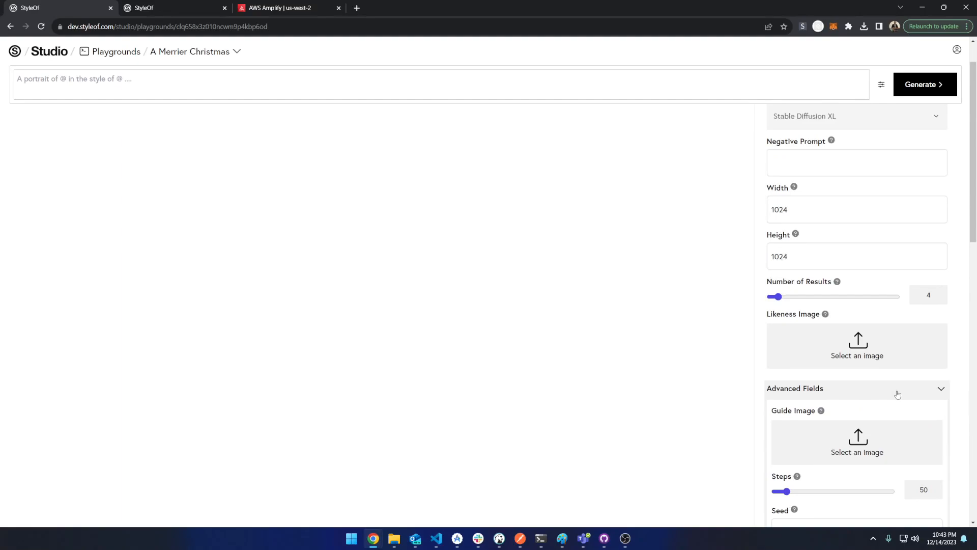
{"action": "left_click", "coordinate": [941, 390]}
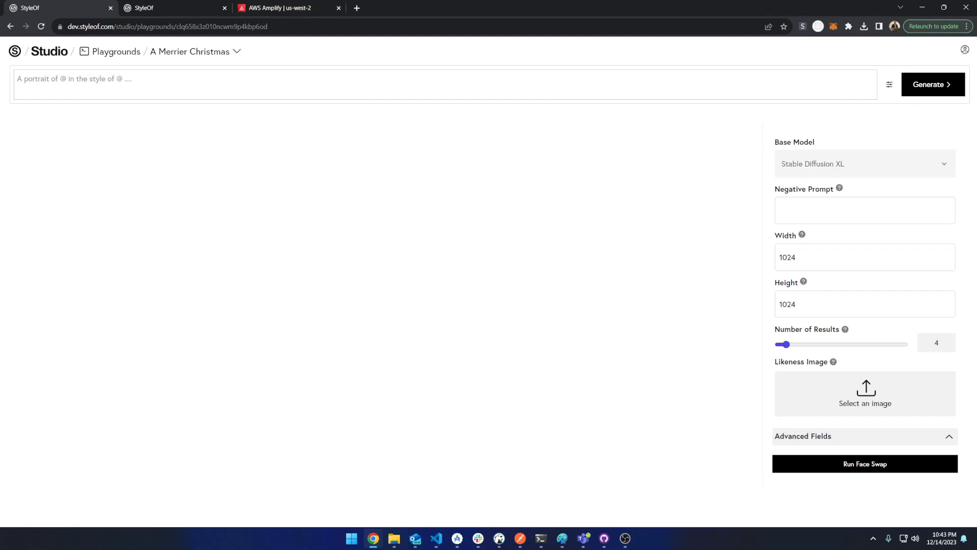
Enter the prompt 'a portrait of a young beautiful woman wearing a christmas sweater'
{"action": "left_click", "coordinate": [100, 86]}
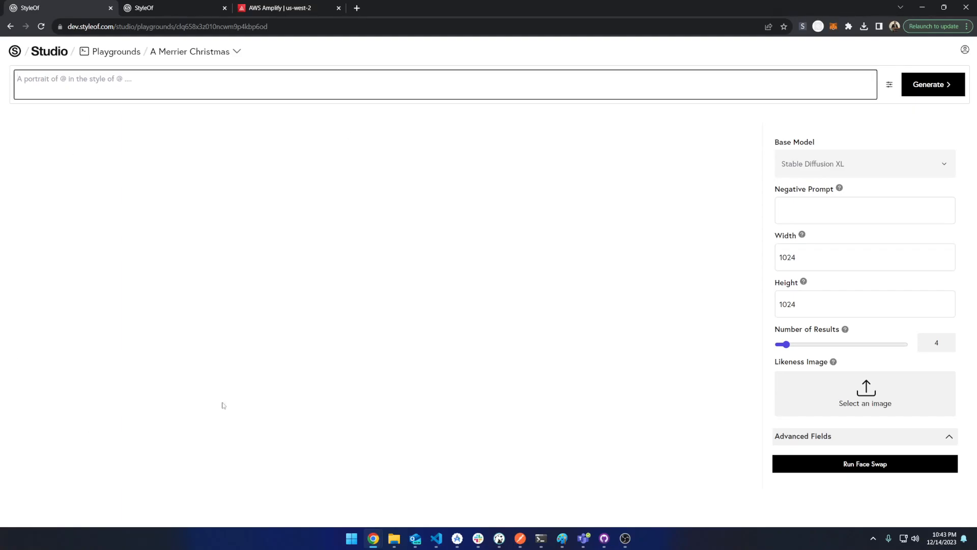
{"action": "type", "text": "a portrait of a young beaut"}
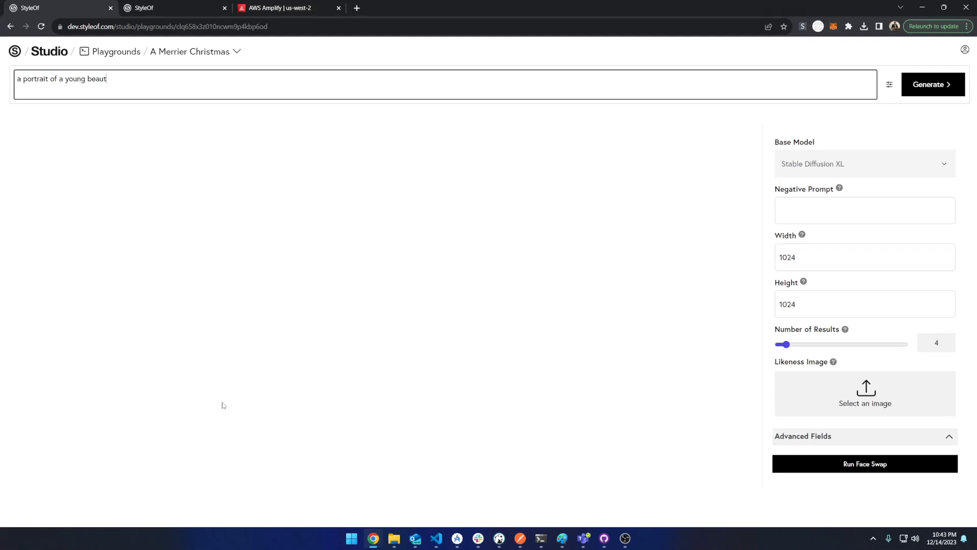
{"action": "type", "text": "iful woman wer"}
{"action": "type", "text": "ring a christmas s"}
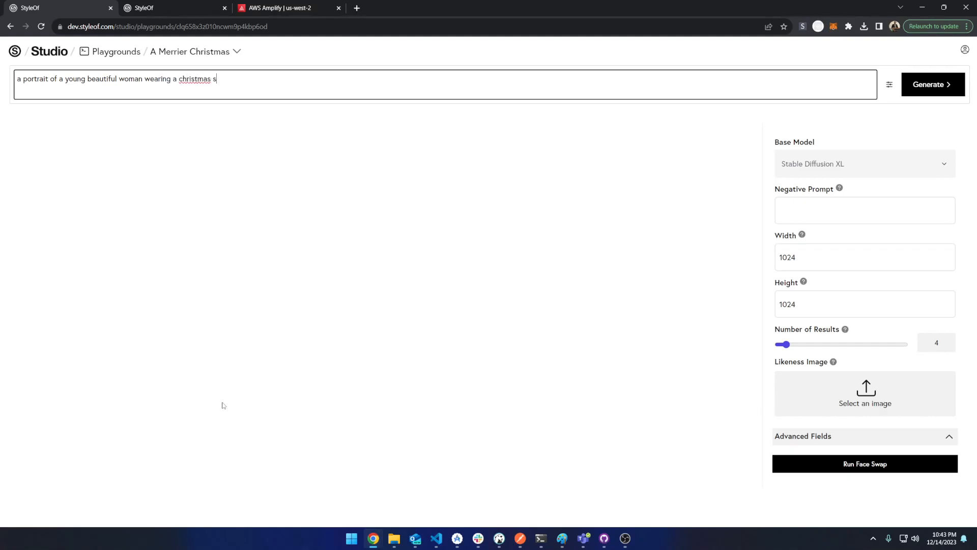
{"action": "type", "text": "waterter"}
{"action": "left_click", "coordinate": [569, 279]}
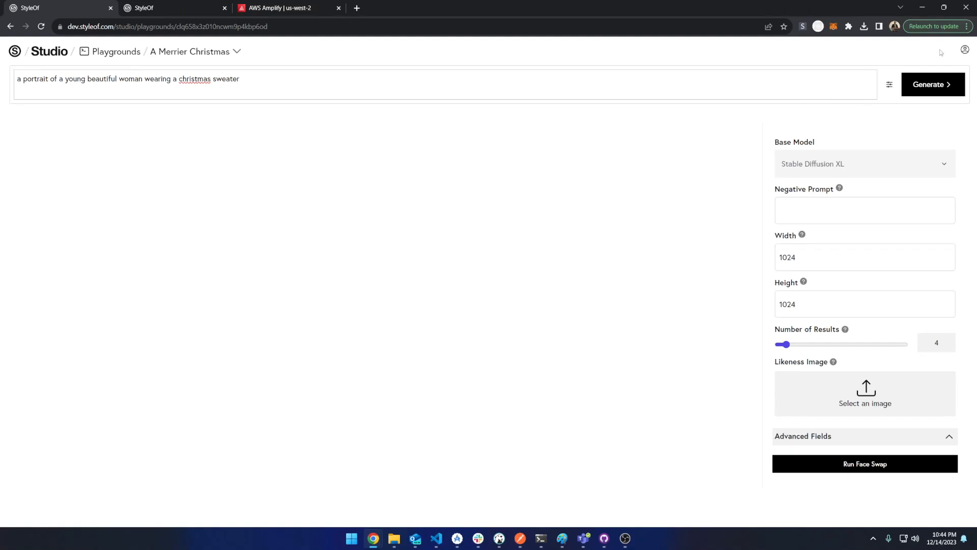
Extend the prompt with ', in the background is a soft golden glow that sparkles' and generate images
{"action": "left_click", "coordinate": [485, 83]}
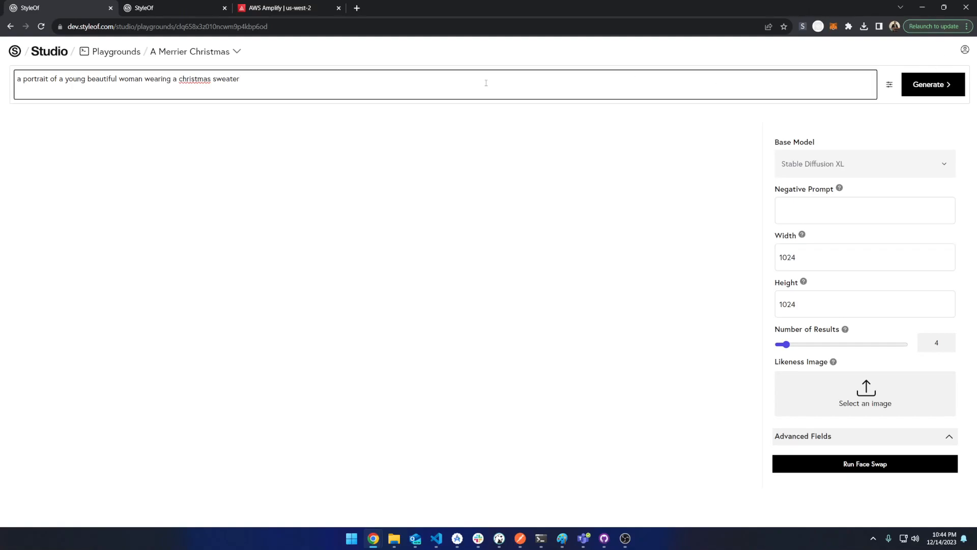
{"action": "type", "text": ", in the background is a soft golden glow thatr"}
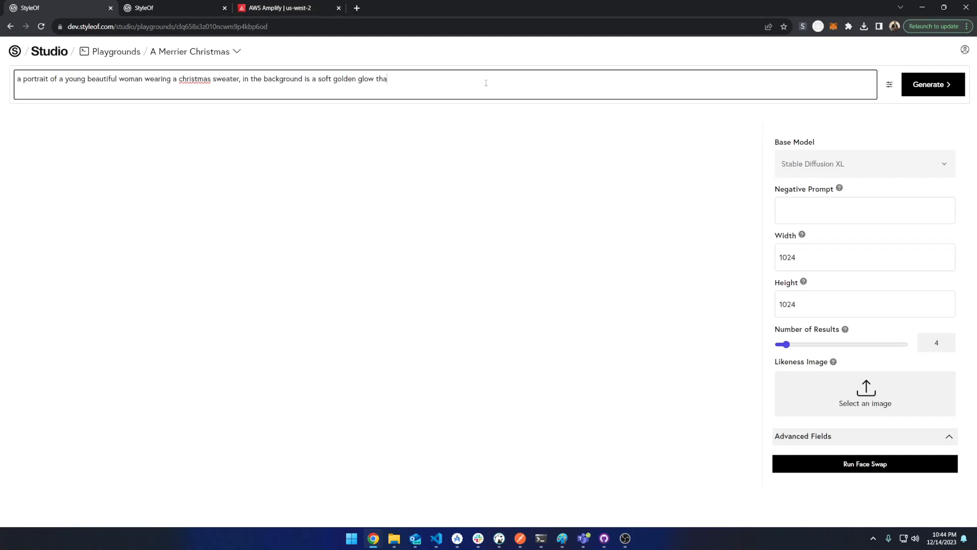
{"action": "type", "text": "sparkles"}
{"action": "left_click", "coordinate": [934, 85]}
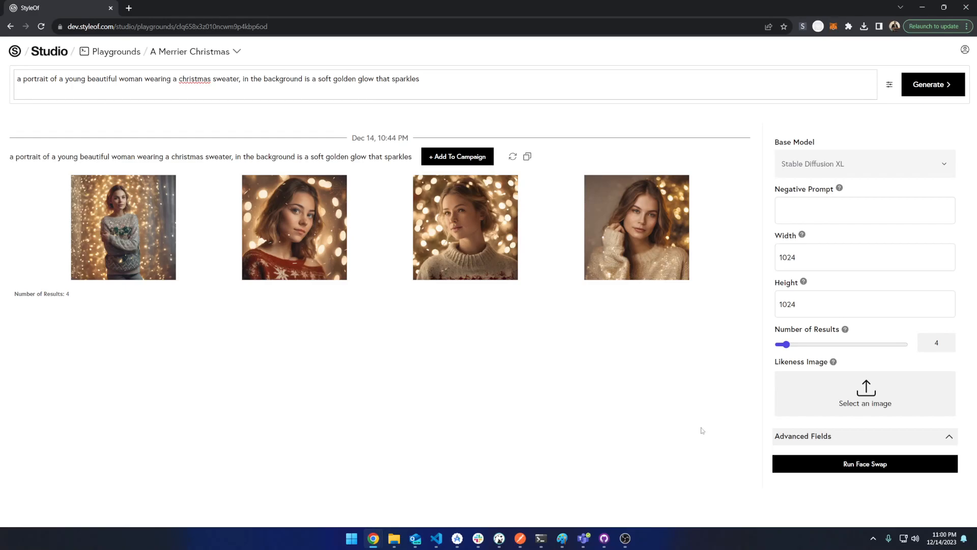
Upload Taylor.jpg from the Downloads 'New folder' as the Likeness Image
{"action": "left_click", "coordinate": [865, 400]}
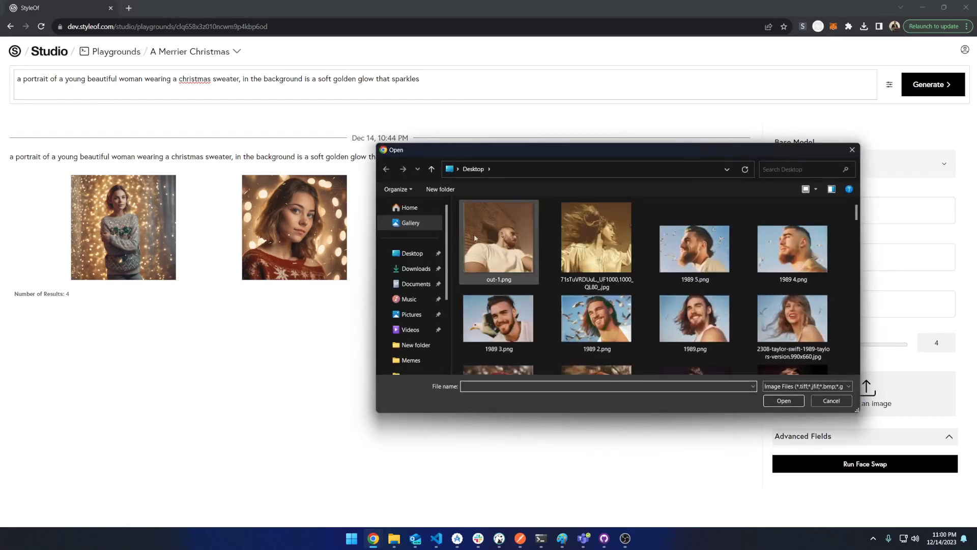
{"action": "left_click", "coordinate": [420, 269]}
{"action": "scroll", "coordinate": [682, 306], "scroll_direction": "down", "scroll_amount": 5}
{"action": "scroll", "coordinate": [682, 297], "scroll_direction": "up", "scroll_amount": 3}
{"action": "scroll", "coordinate": [631, 291], "scroll_direction": "down", "scroll_amount": 1}
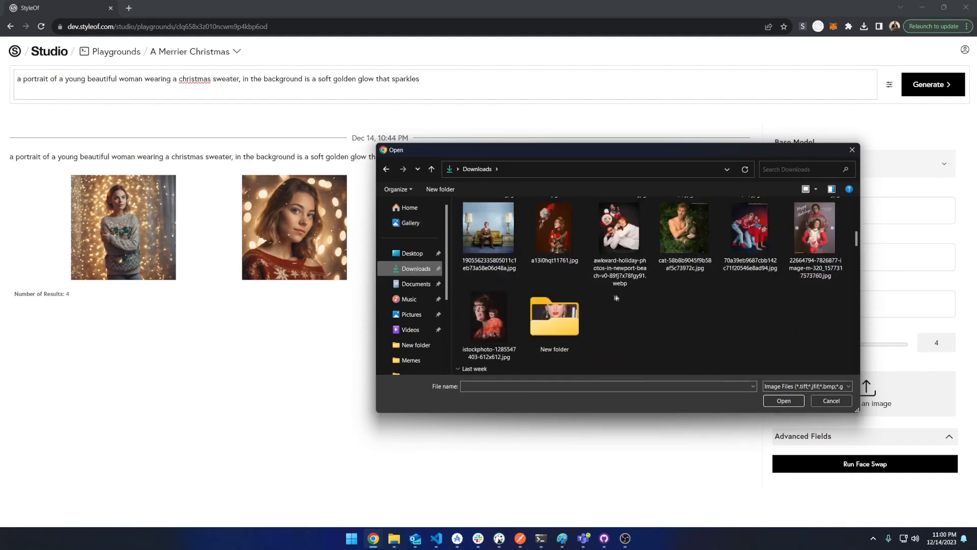
{"action": "double_click", "coordinate": [551, 321]}
{"action": "scroll", "coordinate": [550, 323], "scroll_direction": "up", "scroll_amount": 4, "text": "ctrl"}
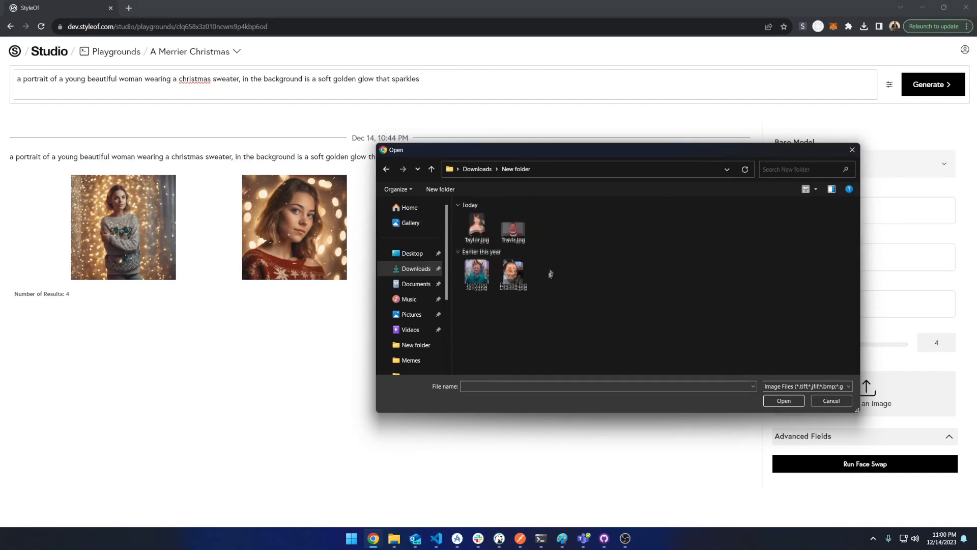
{"action": "double_click", "coordinate": [492, 253]}
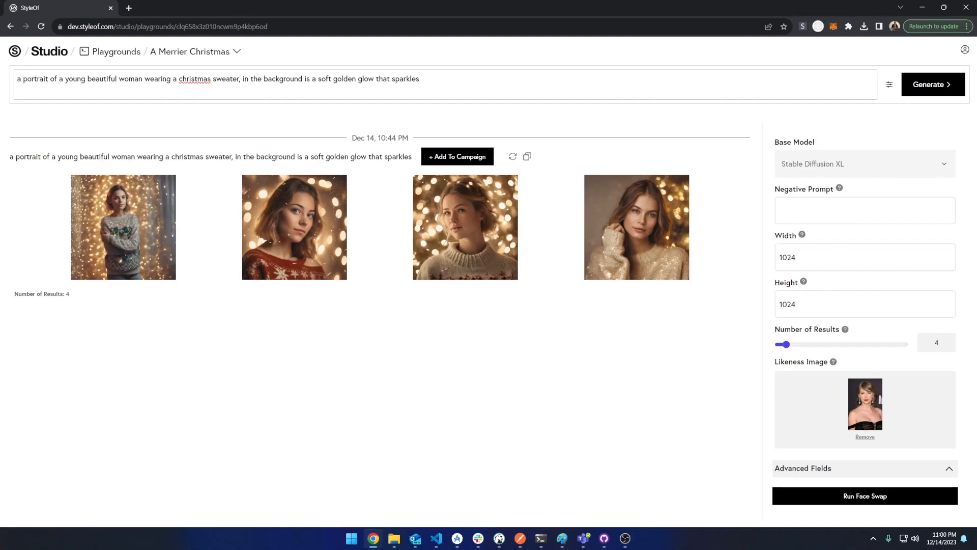
Paste the negative prompt 'low quality, worst quality, bad anatomy, bad composition, soft, gentle, blurry, off-center, hazy, bw, black and white, illustration, cartoon' and generate images
{"action": "key", "text": "alt+Tab"}
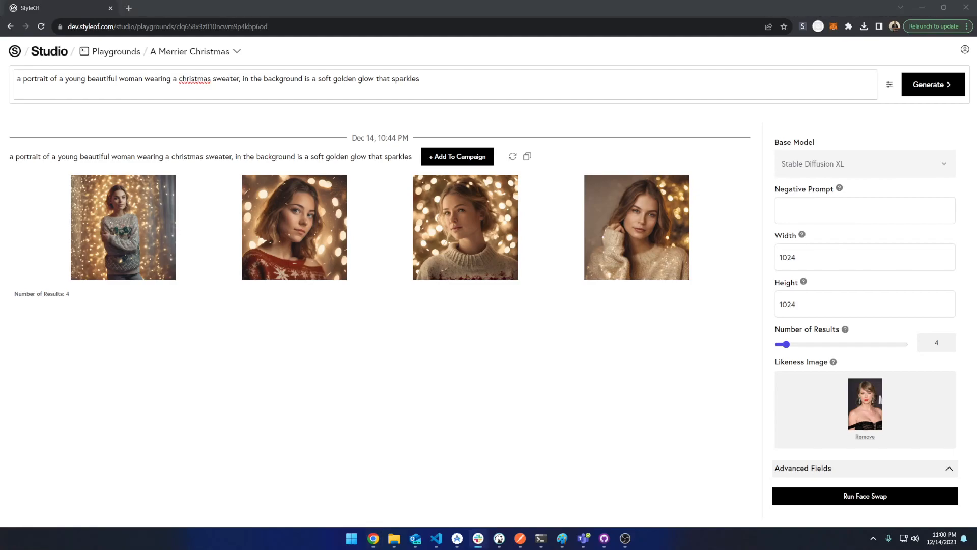
{"action": "left_click", "coordinate": [808, 210]}
{"action": "key", "text": "ctrl+v"}
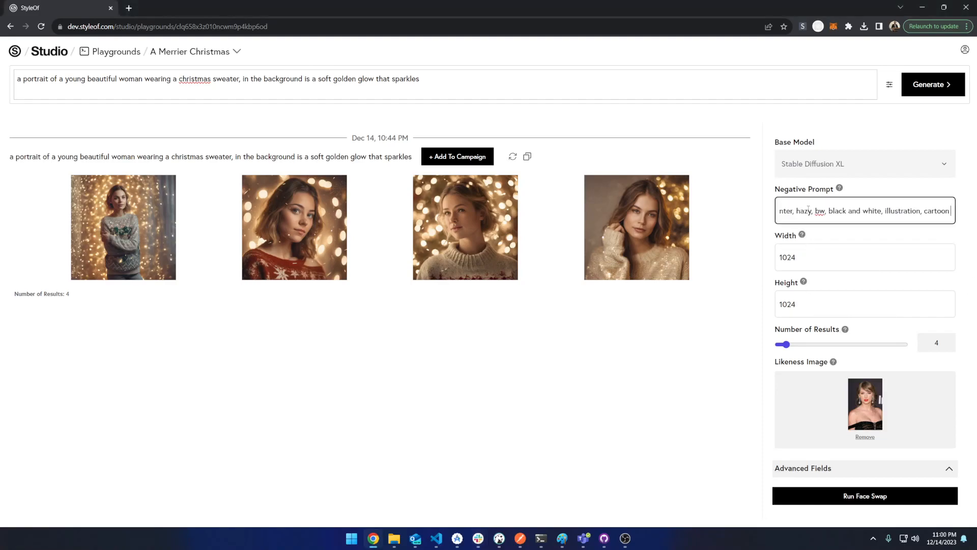
{"action": "left_click_drag", "start_coordinate": [919, 210], "coordinate": [750, 227]}
{"action": "left_click", "coordinate": [829, 212]}
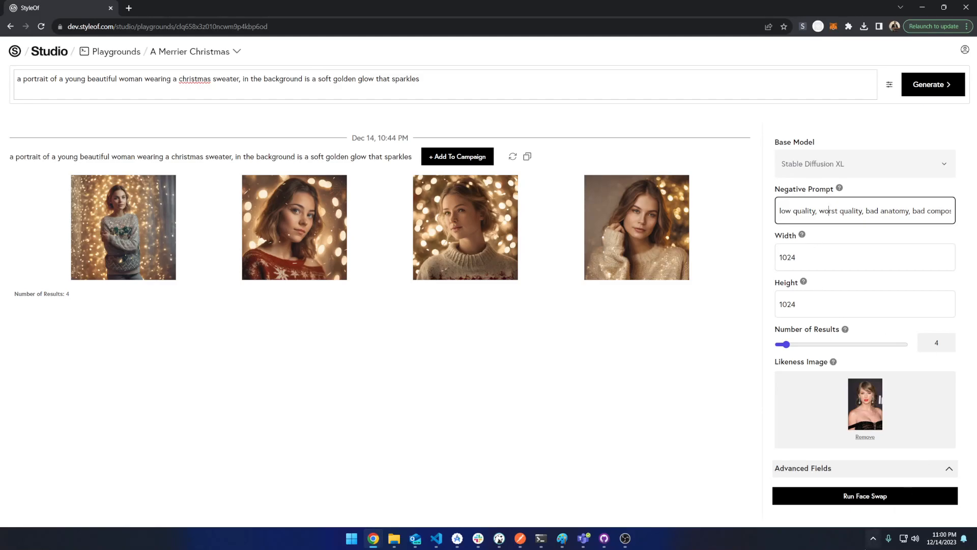
{"action": "left_click", "coordinate": [931, 90]}
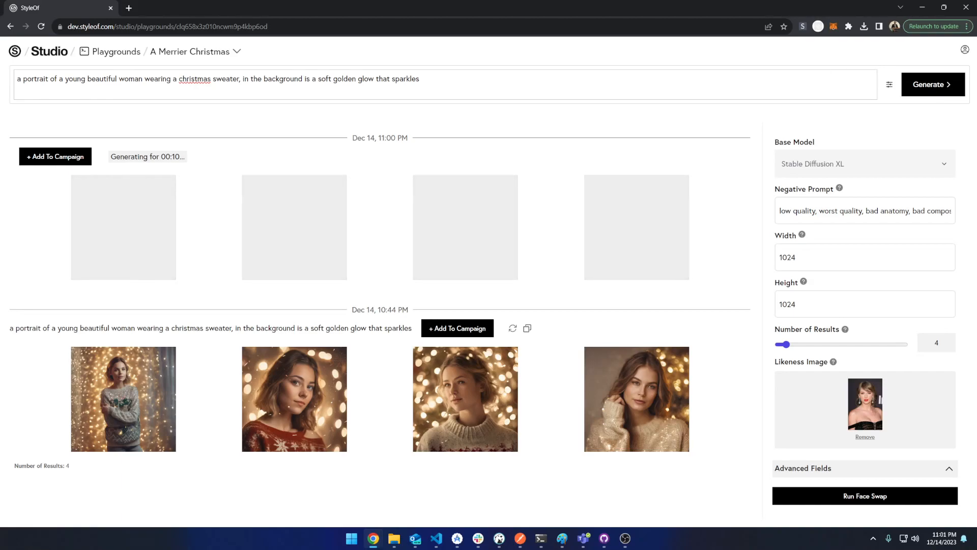
Replace the prompt with the pasted 1980s homemade ugly Christmas sweater woman prompt and generate images
{"action": "key", "text": "alt+Tab"}
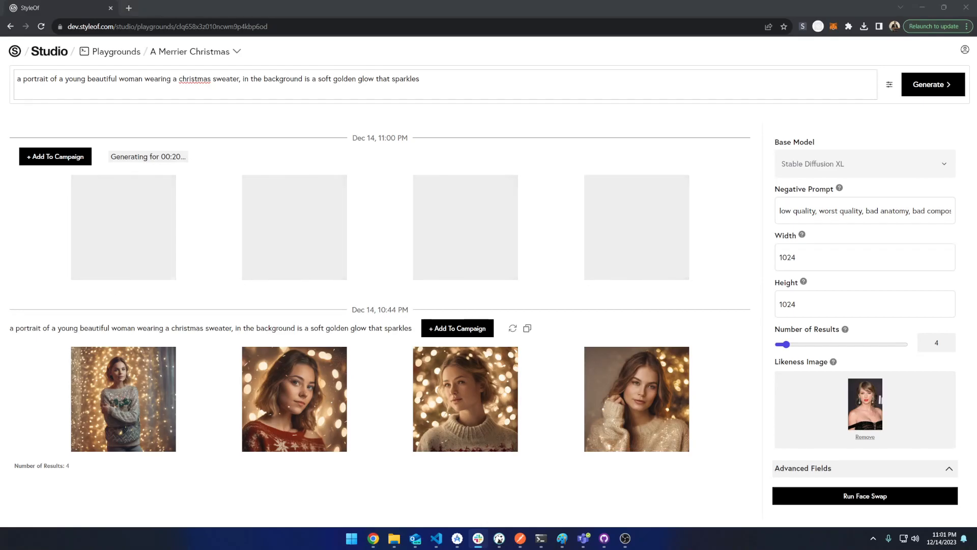
{"action": "left_click", "coordinate": [165, 90]}
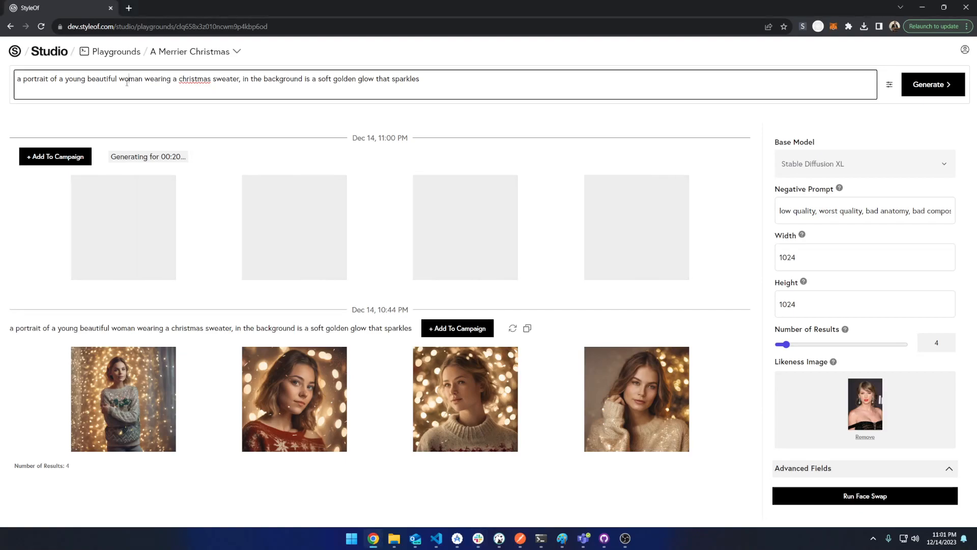
{"action": "key", "text": "ctrl+a"}
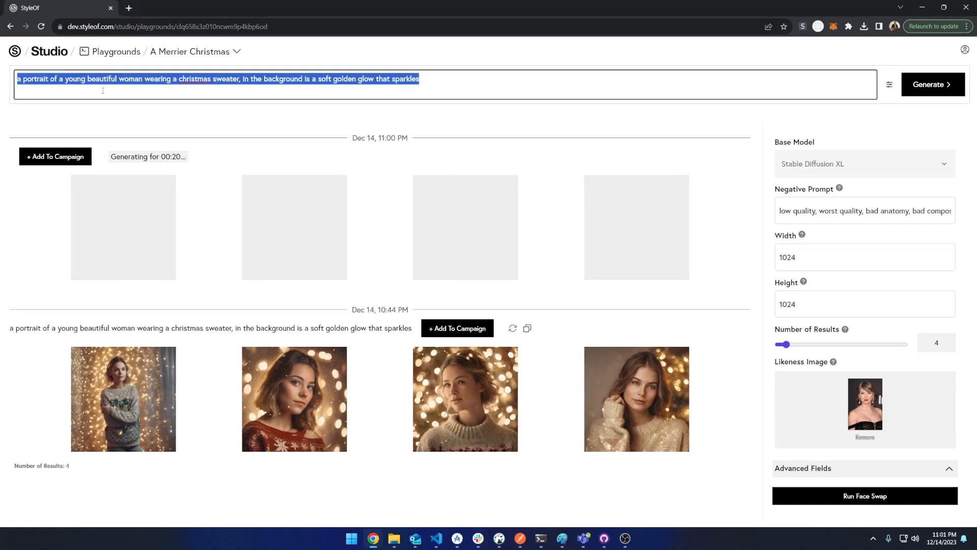
{"action": "type", "text": "Portrait of a beautiful young woman model from the 1980s wearing a homemade ugly Christmas sweater, with uneven, hand-sewn patches and mismatched colors, showcasing a charming yet awkward DIY effort, chic office in the background"}
{"action": "left_click", "coordinate": [924, 84]}
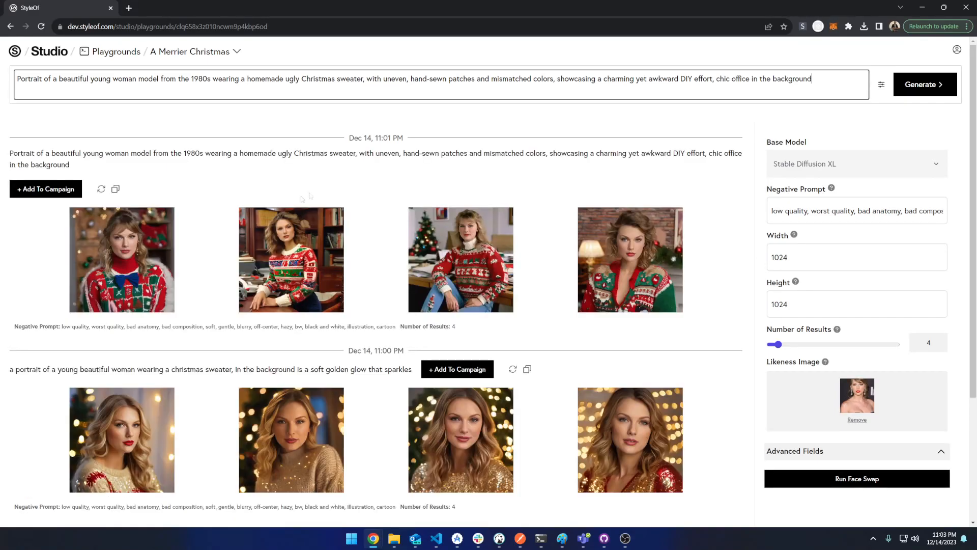
Add the 1980s ugly-sweater woman results to the ChristmasTime campaign
{"action": "scroll", "coordinate": [309, 195], "scroll_direction": "down", "scroll_amount": 2}
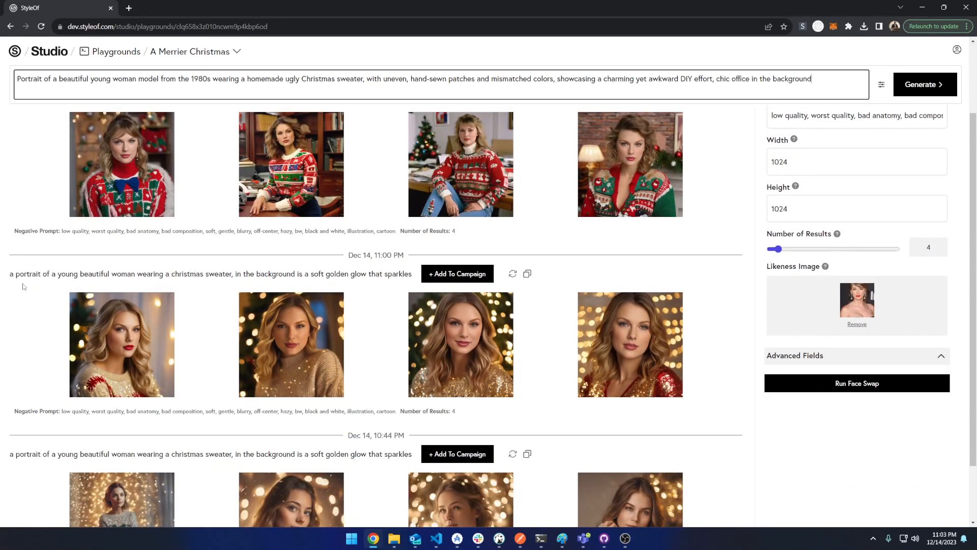
{"action": "scroll", "coordinate": [122, 315], "scroll_direction": "down", "scroll_amount": 1}
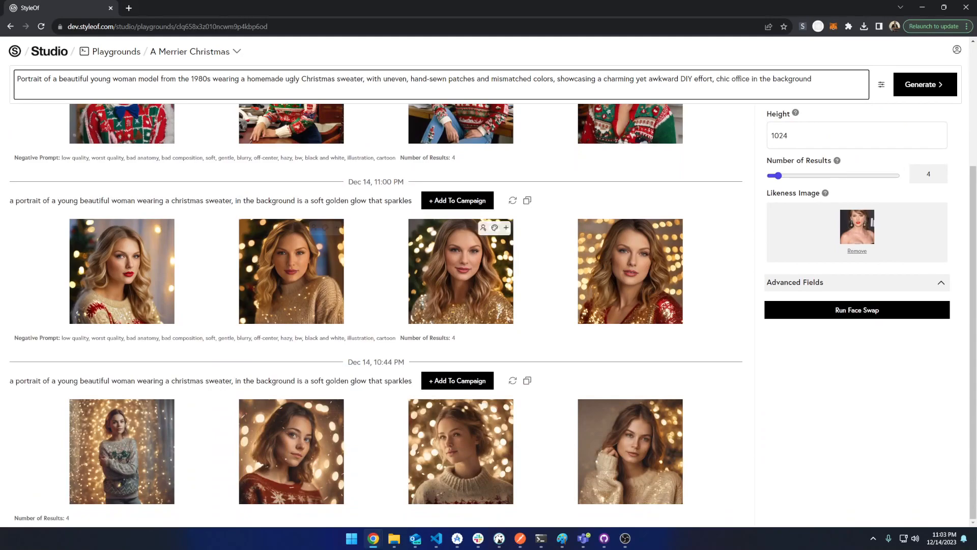
{"action": "scroll", "coordinate": [222, 293], "scroll_direction": "up", "scroll_amount": 3}
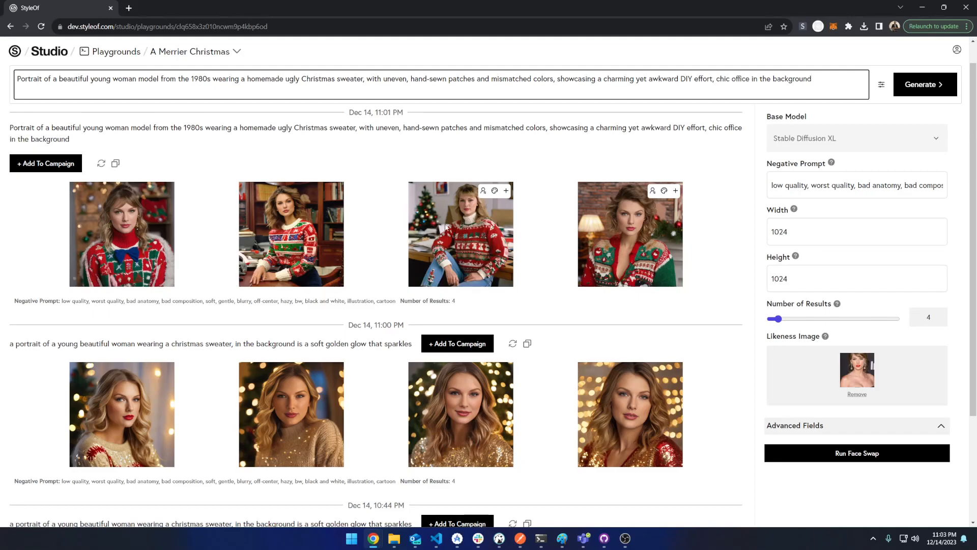
{"action": "left_click", "coordinate": [38, 164]}
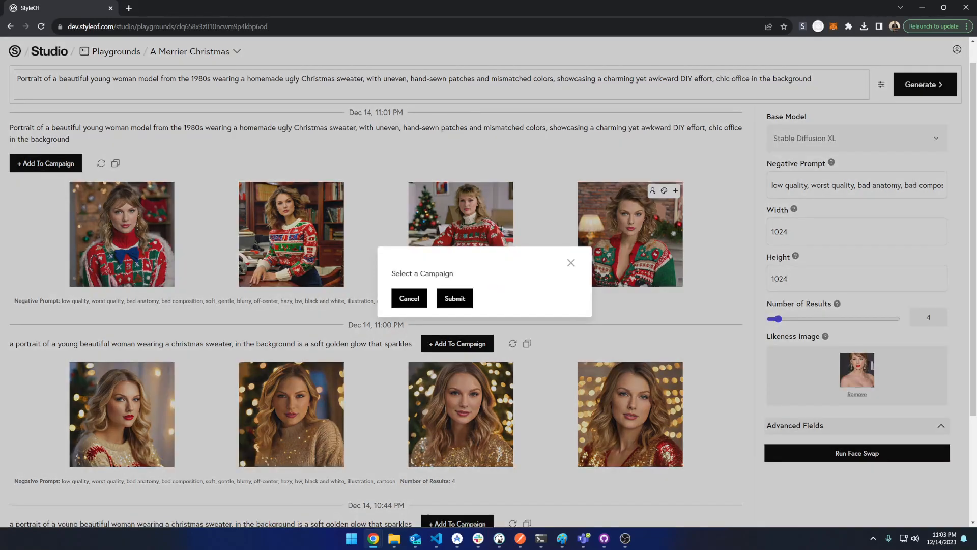
{"action": "left_click", "coordinate": [550, 302]}
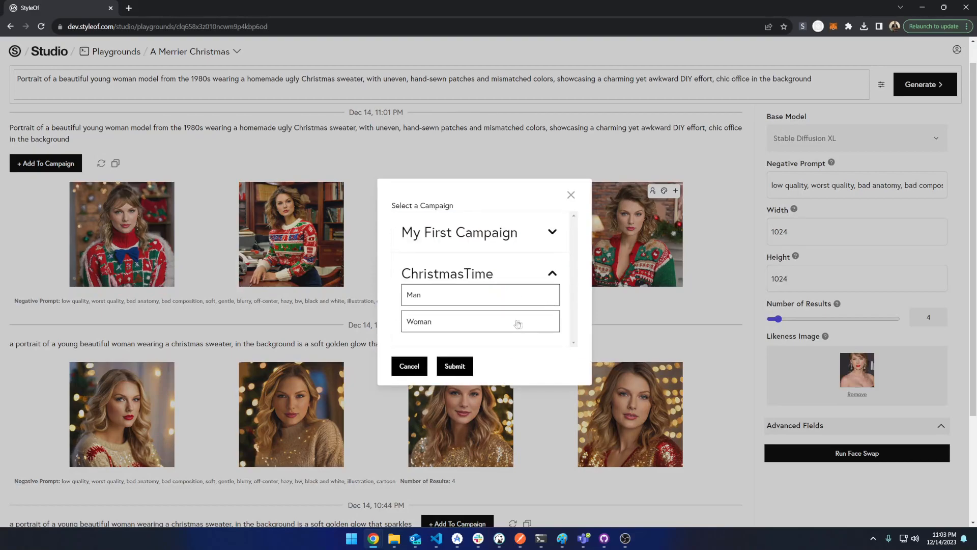
{"action": "left_click", "coordinate": [452, 366]}
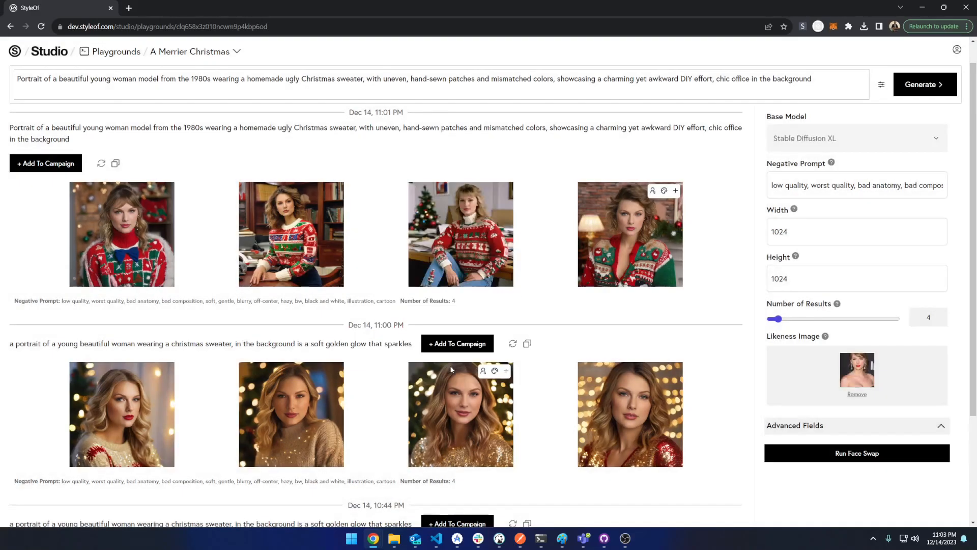
Add the golden-glow Christmas sweater woman results to the ChristmasTime campaign as well
{"action": "left_click", "coordinate": [450, 339]}
{"action": "left_click", "coordinate": [546, 301]}
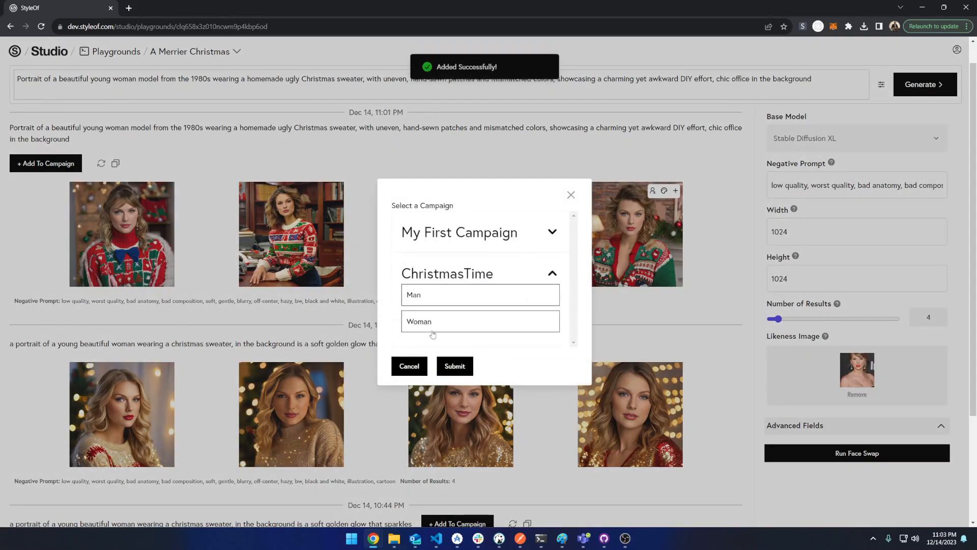
{"action": "left_click", "coordinate": [456, 367]}
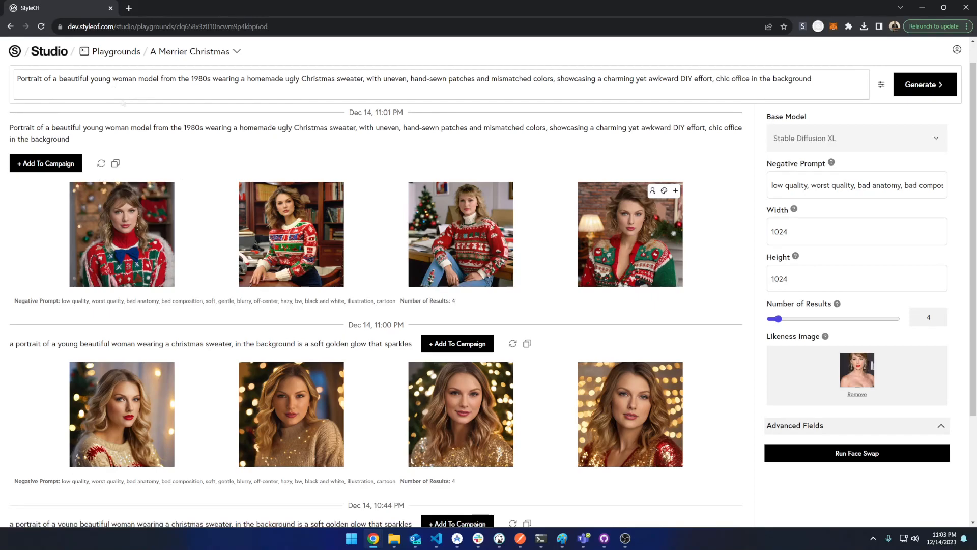
Edit the prompt so it reads 'Portrait of a handsome young man from the 1980s', removing 'beautiful young woman model'
{"action": "left_click_drag", "start_coordinate": [135, 81], "coordinate": [59, 81]}
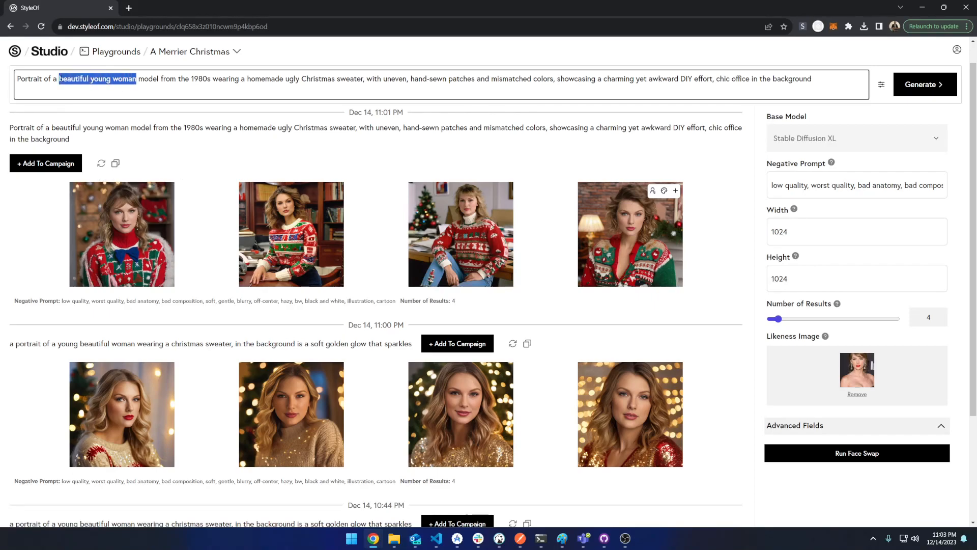
{"action": "type", "text": "handsome "}
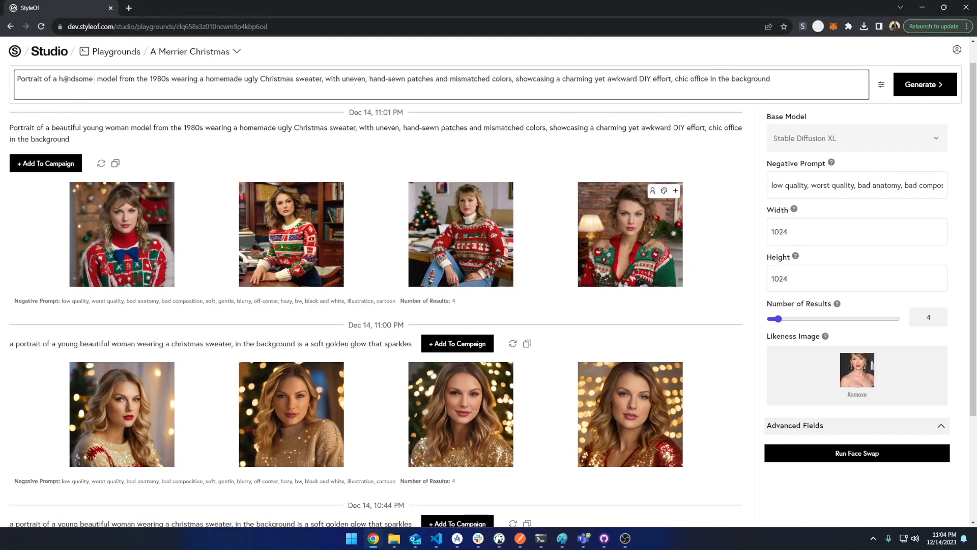
{"action": "type", "text": "young ma"}
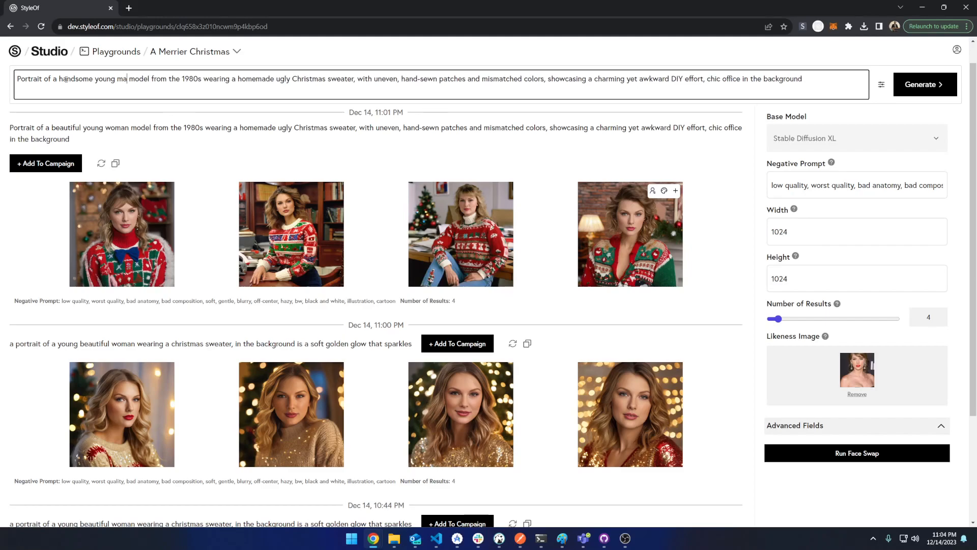
{"action": "type", "text": "n"}
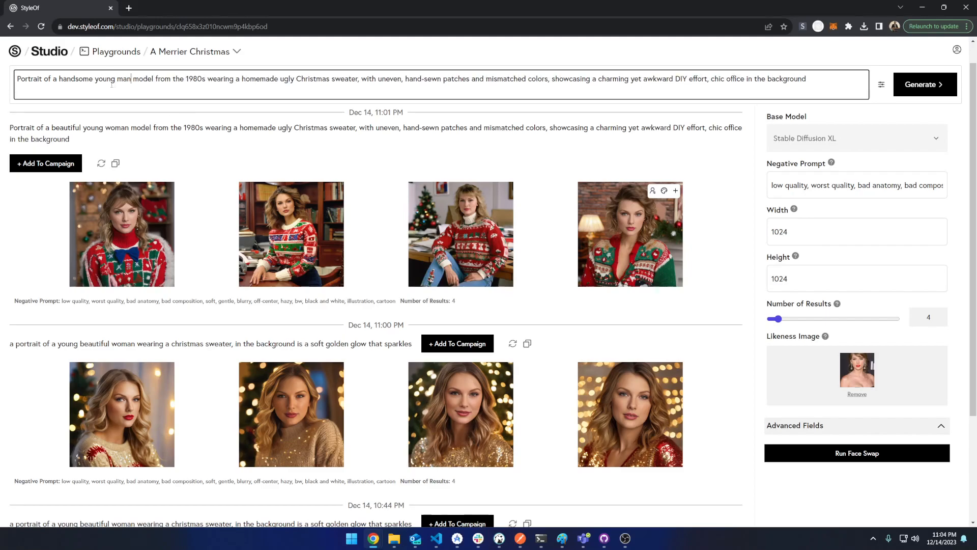
{"action": "double_click", "coordinate": [136, 76]}
{"action": "key", "text": "BackSpace"}
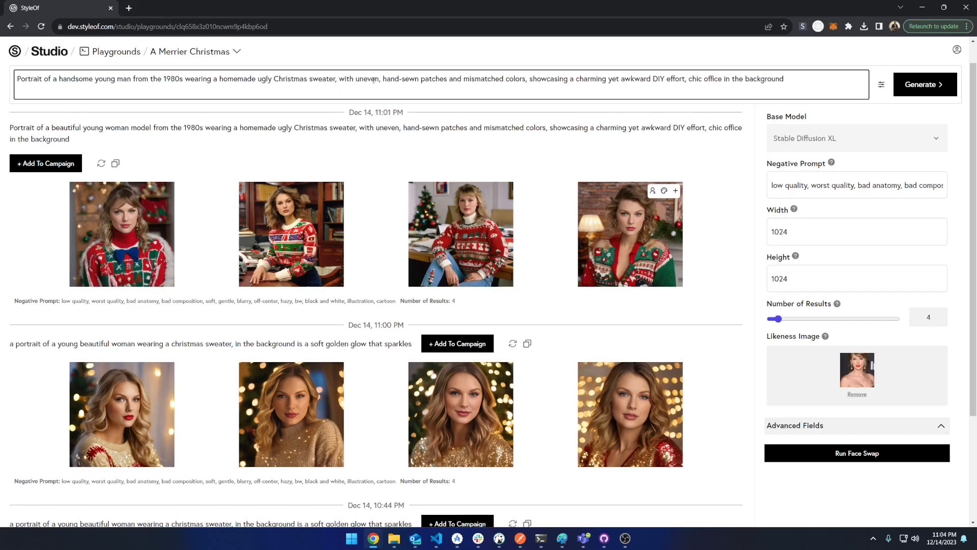
Replace the Likeness Image with a man's photo from the same folder and generate images
{"action": "left_click", "coordinate": [856, 394]}
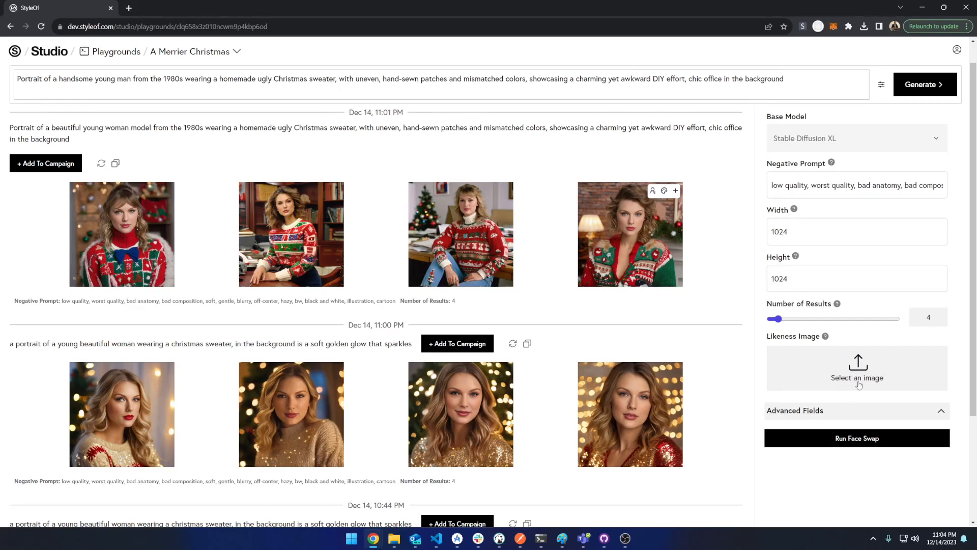
{"action": "left_click", "coordinate": [857, 371]}
{"action": "double_click", "coordinate": [556, 244]}
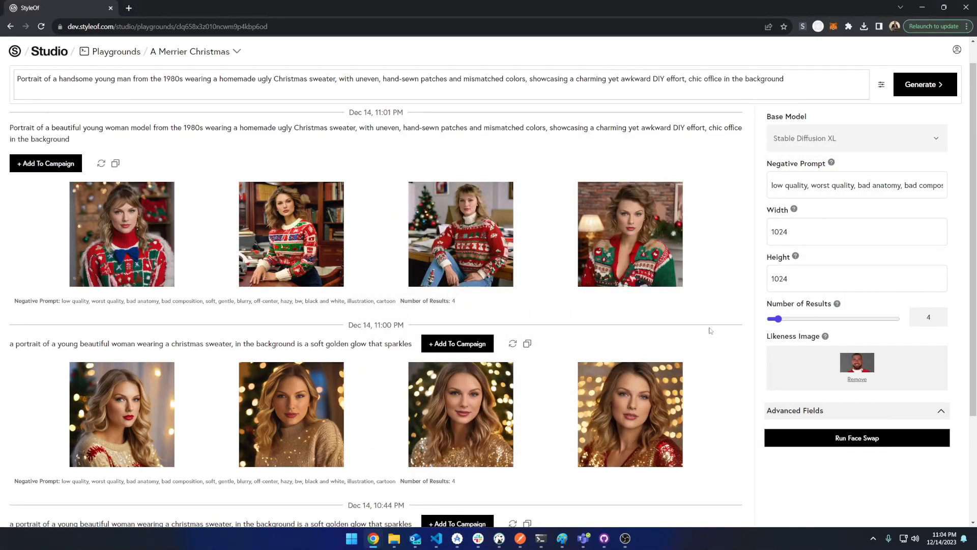
{"action": "scroll", "coordinate": [805, 150], "scroll_direction": "down", "scroll_amount": 3}
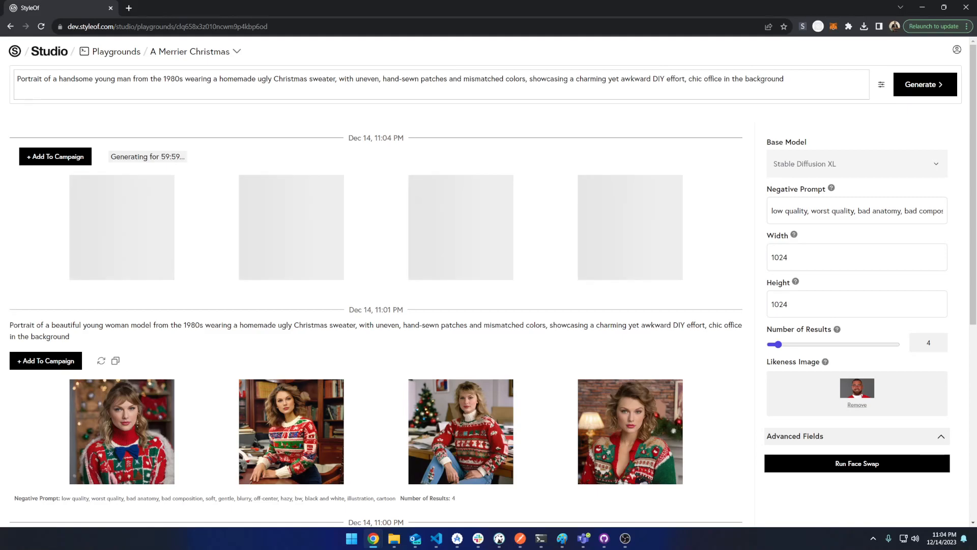
Replace the prompt with 'a portrait of a young handsome man wearing a Christmas sweater, in the background is a soft golden glow that sparkles' and run Face Swap
{"action": "key", "text": "alt+Tab"}
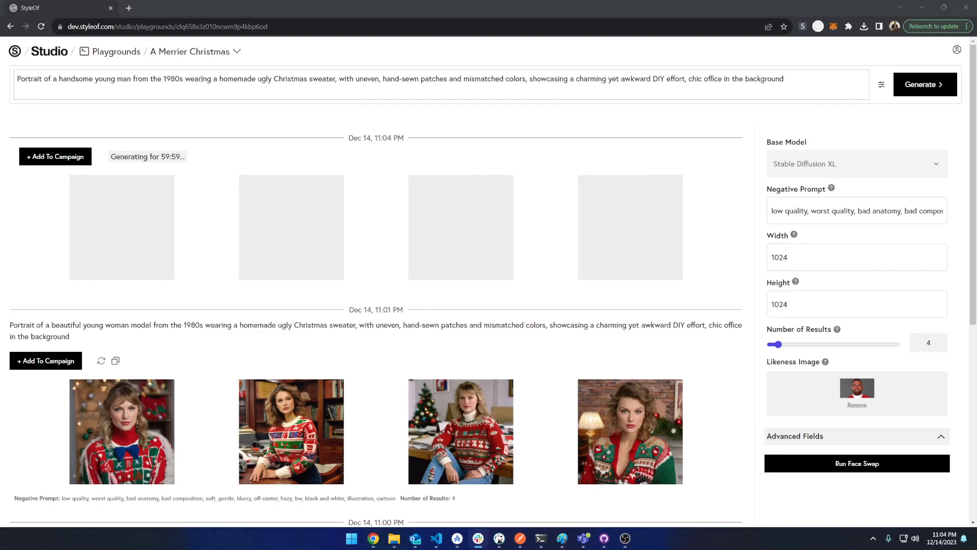
{"action": "double_click", "coordinate": [188, 79]}
{"action": "key", "text": "ctrl+a"}
{"action": "type", "text": "a portrait of a young handsome man wearing a Christmas sweater, in the background is a soft golden glow that sparkles"}
{"action": "scroll", "coordinate": [232, 285], "scroll_direction": "down", "scroll_amount": 7}
{"action": "scroll", "coordinate": [217, 389], "scroll_direction": "up", "scroll_amount": 7}
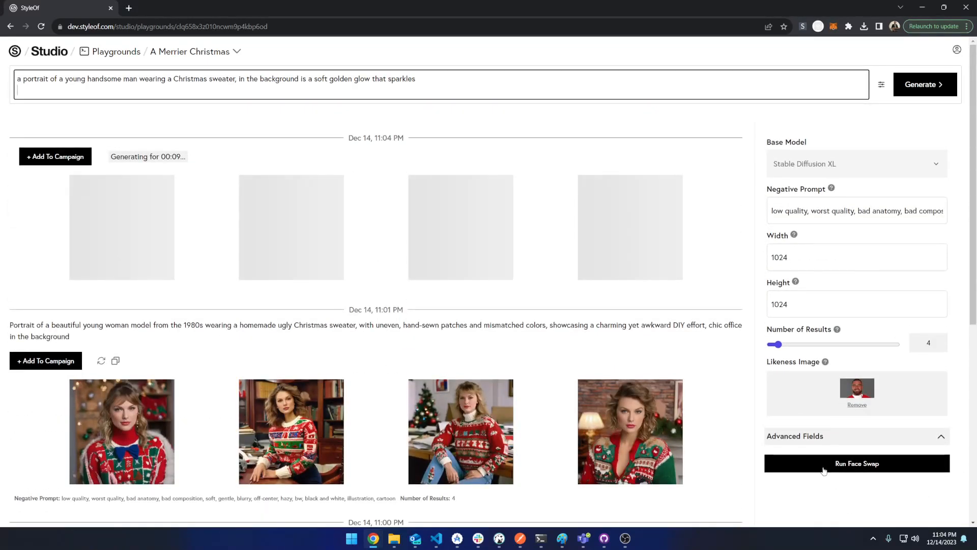
{"action": "left_click", "coordinate": [821, 463]}
{"action": "left_click", "coordinate": [664, 402]}
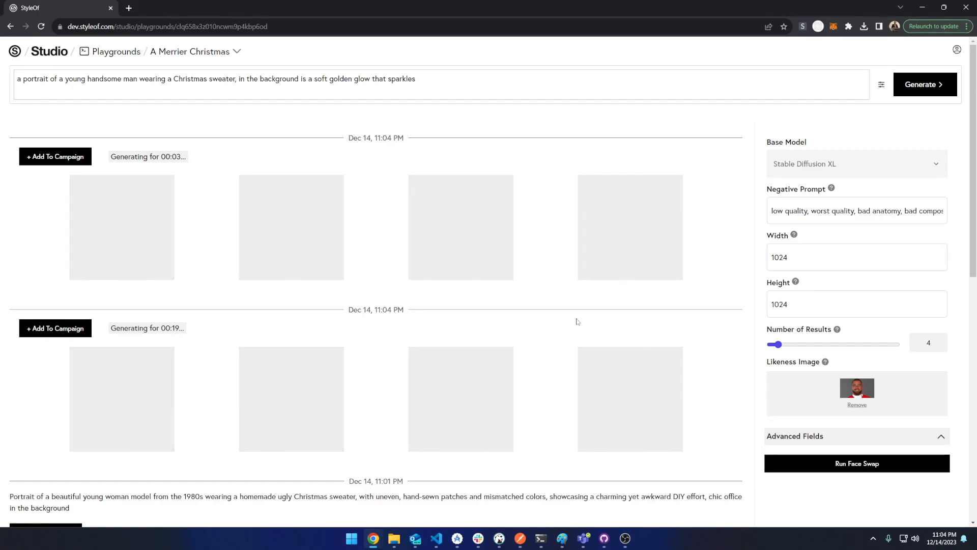
Scroll through the generated man portraits to review them
{"action": "scroll", "coordinate": [458, 292], "scroll_direction": "down", "scroll_amount": 4}
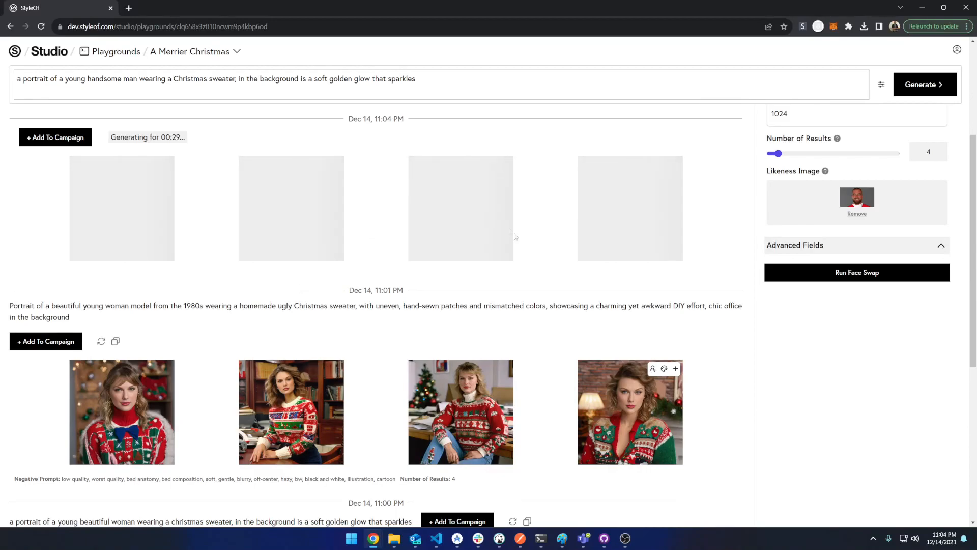
{"action": "scroll", "coordinate": [228, 378], "scroll_direction": "down", "scroll_amount": 1}
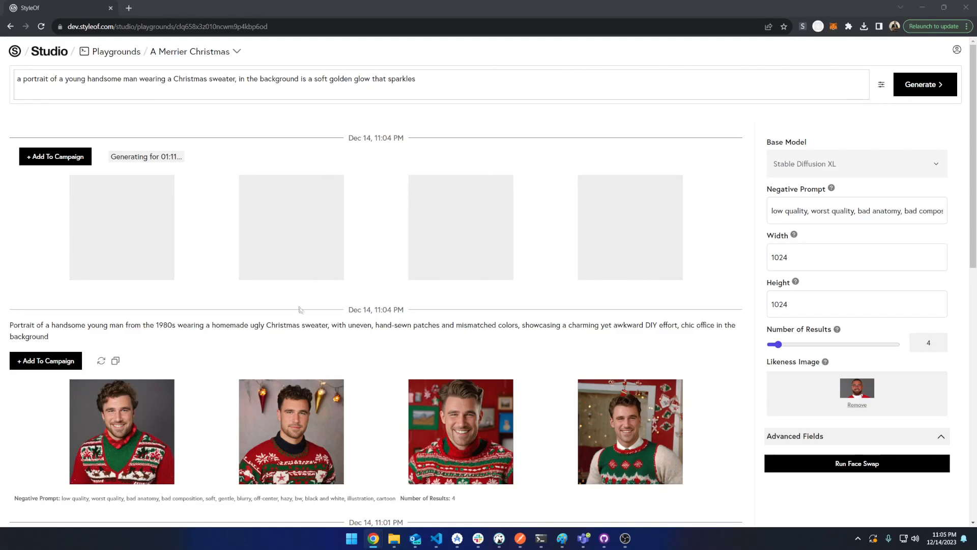
{"action": "scroll", "coordinate": [305, 305], "scroll_direction": "down", "scroll_amount": 1}
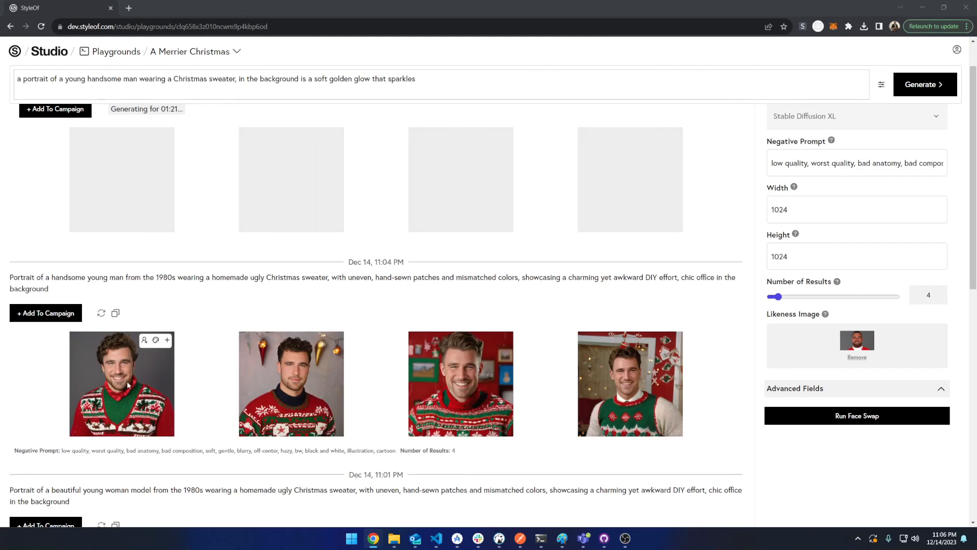
{"action": "scroll", "coordinate": [122, 382], "scroll_direction": "down", "scroll_amount": 2}
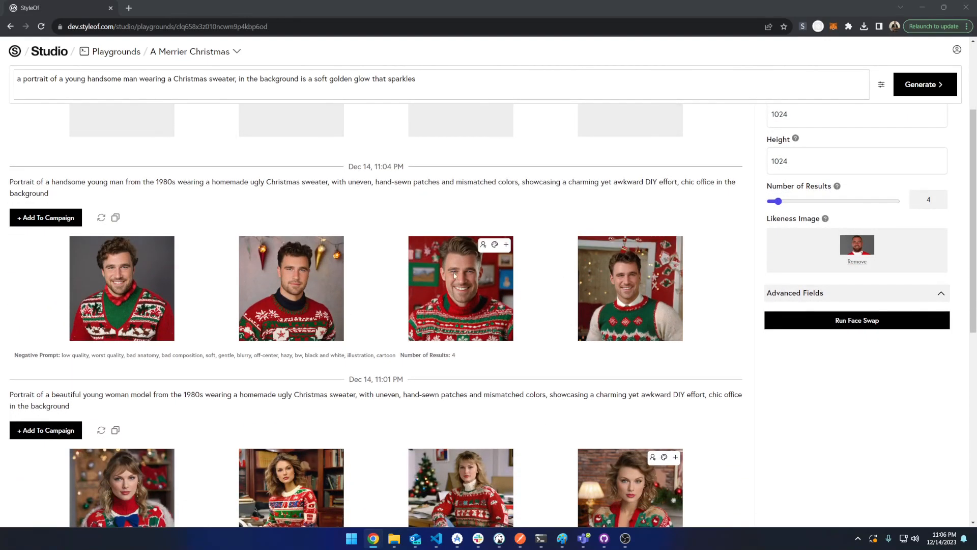
Review the new golden-glow man portraits alongside the earlier 1980s ugly-sweater man set
{"action": "scroll", "coordinate": [94, 331], "scroll_direction": "up", "scroll_amount": 2}
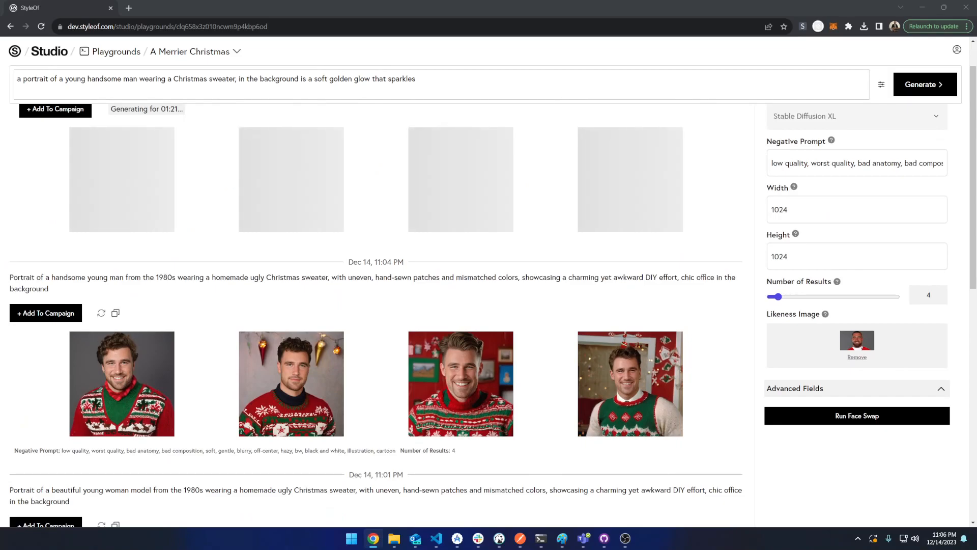
{"action": "scroll", "coordinate": [155, 303], "scroll_direction": "up", "scroll_amount": 1}
{"action": "scroll", "coordinate": [143, 326], "scroll_direction": "down", "scroll_amount": 2}
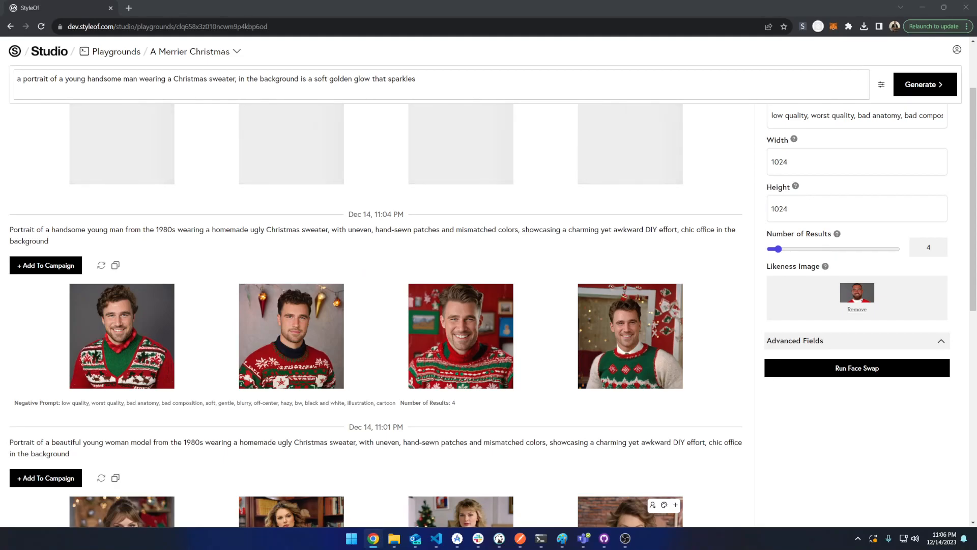
{"action": "scroll", "coordinate": [122, 333], "scroll_direction": "up", "scroll_amount": 2}
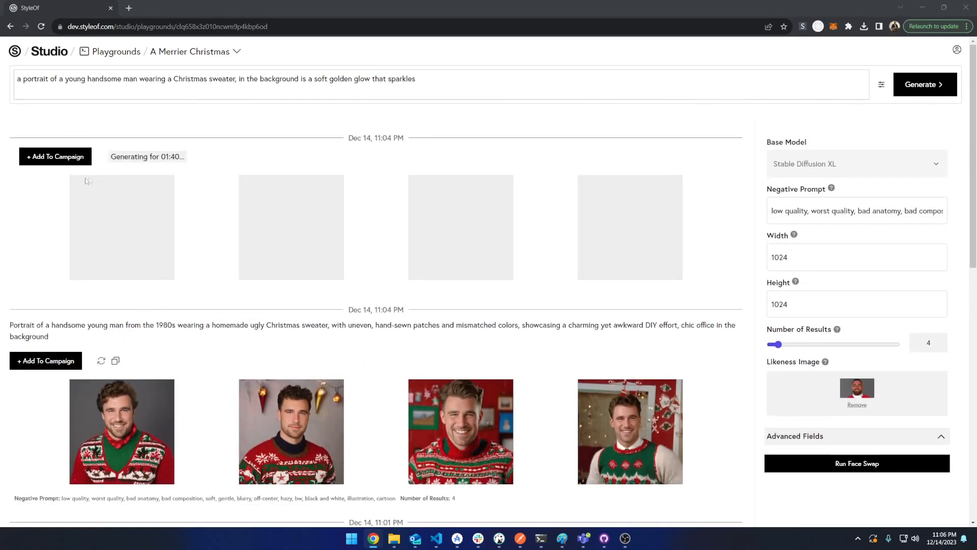
{"action": "scroll", "coordinate": [85, 181], "scroll_direction": "down", "scroll_amount": 2}
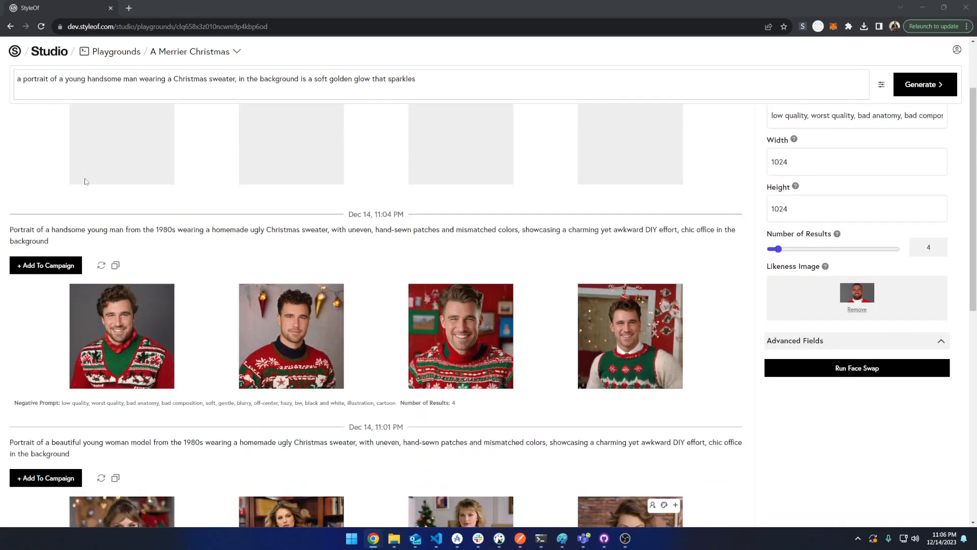
{"action": "scroll", "coordinate": [85, 181], "scroll_direction": "down", "scroll_amount": 1}
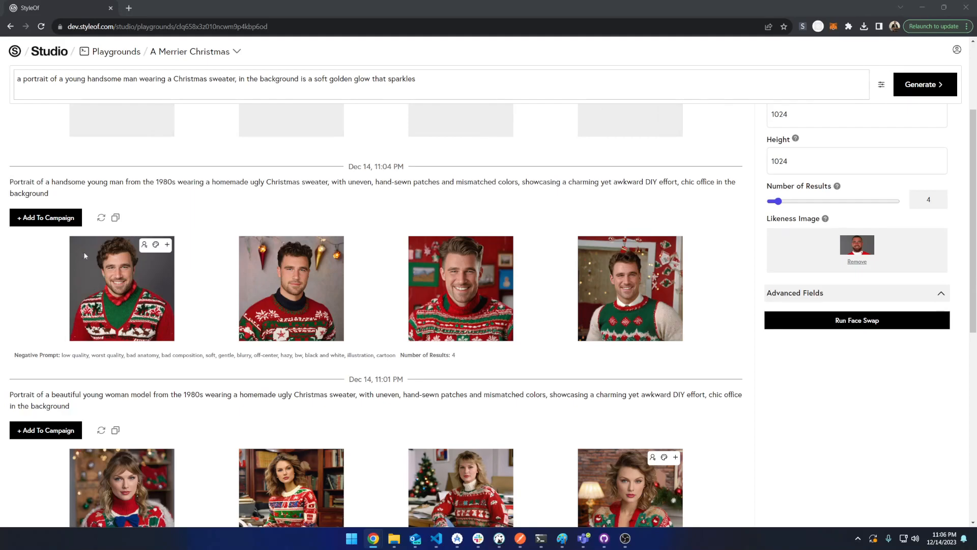
{"action": "left_click_drag", "start_coordinate": [16, 365], "coordinate": [195, 371]}
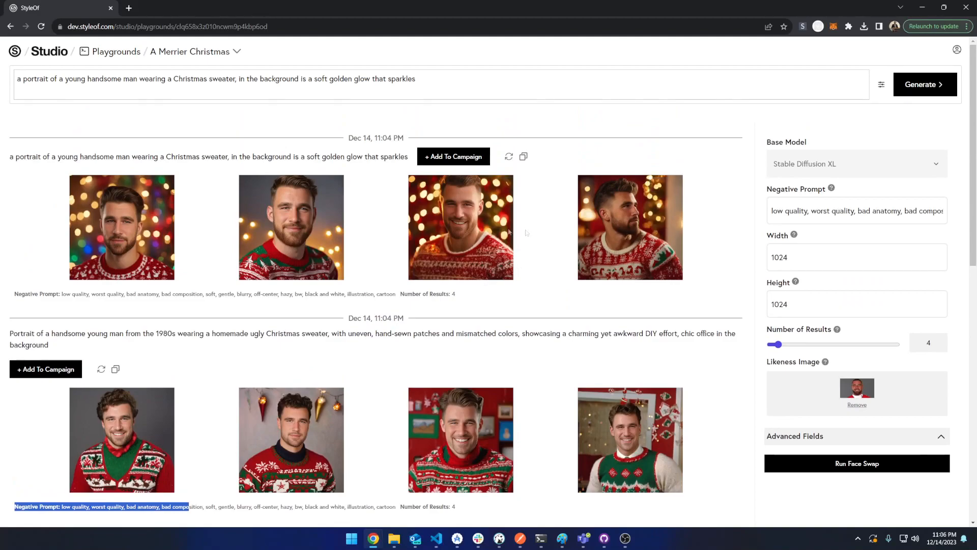
{"action": "scroll", "coordinate": [49, 459], "scroll_direction": "down", "scroll_amount": 1}
{"action": "scroll", "coordinate": [48, 459], "scroll_direction": "down", "scroll_amount": 1}
{"action": "left_click", "coordinate": [25, 410]}
{"action": "left_click_drag", "start_coordinate": [7, 417], "coordinate": [462, 415]}
{"action": "left_click", "coordinate": [462, 416]}
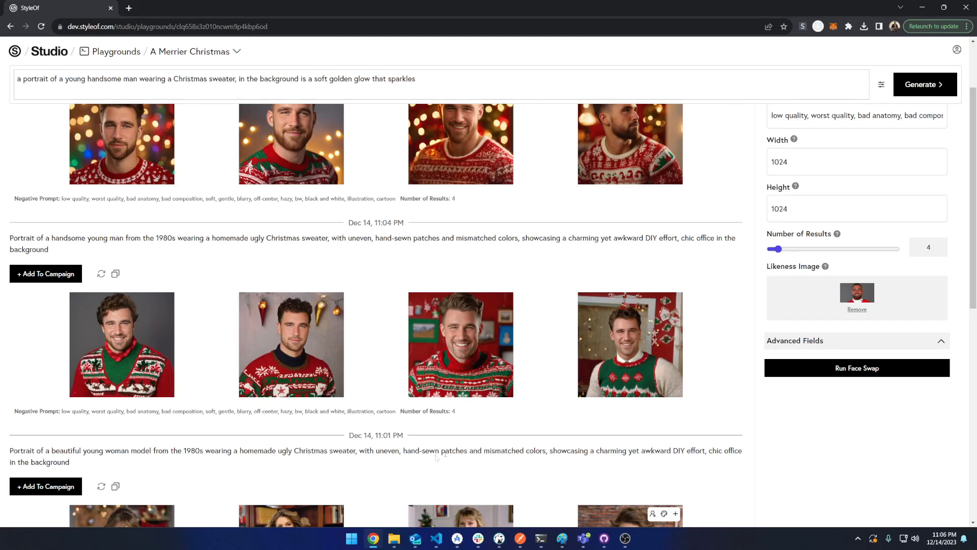
{"action": "left_click_drag", "start_coordinate": [458, 411], "coordinate": [192, 412]}
{"action": "left_click", "coordinate": [224, 428]}
{"action": "left_click_drag", "start_coordinate": [34, 431], "coordinate": [11, 420]}
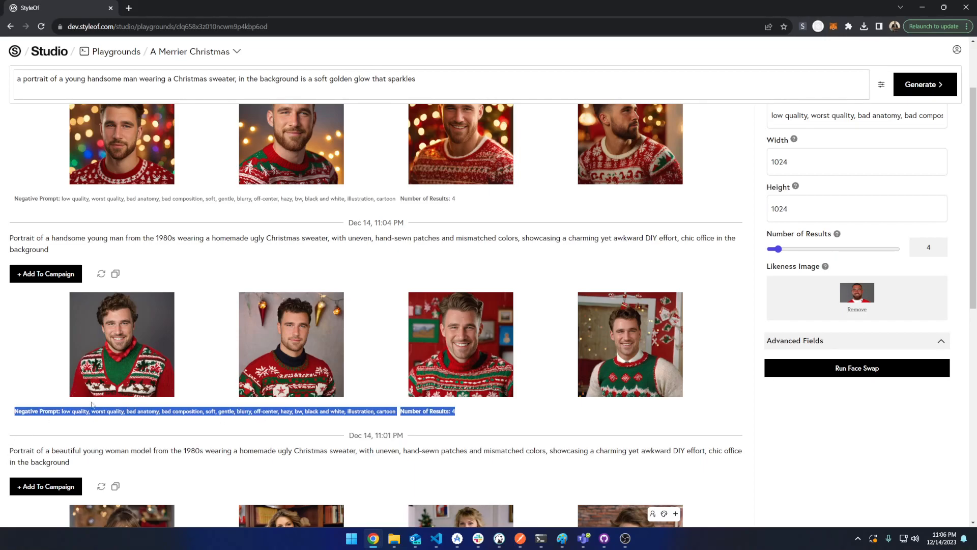
{"action": "scroll", "coordinate": [137, 325], "scroll_direction": "up", "scroll_amount": 2}
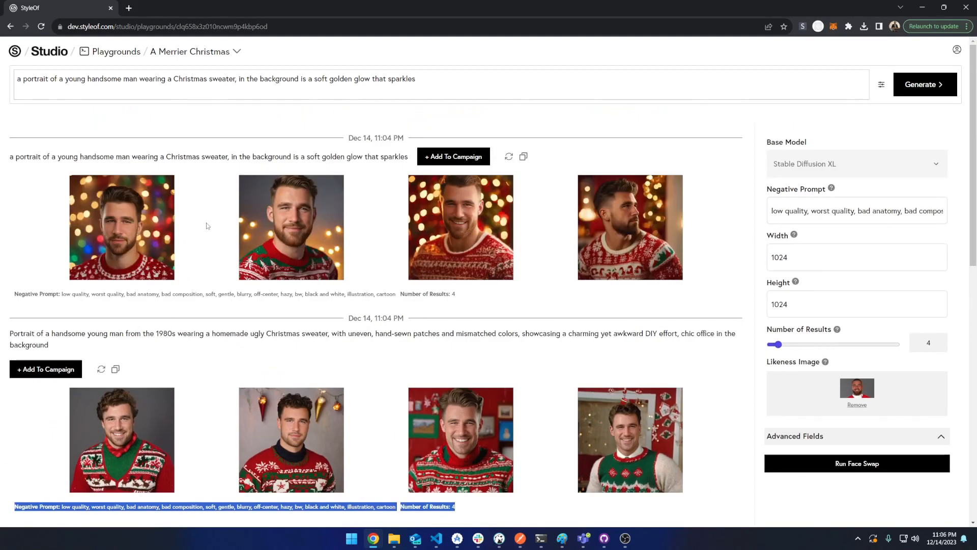
{"action": "scroll", "coordinate": [186, 326], "scroll_direction": "down", "scroll_amount": 2}
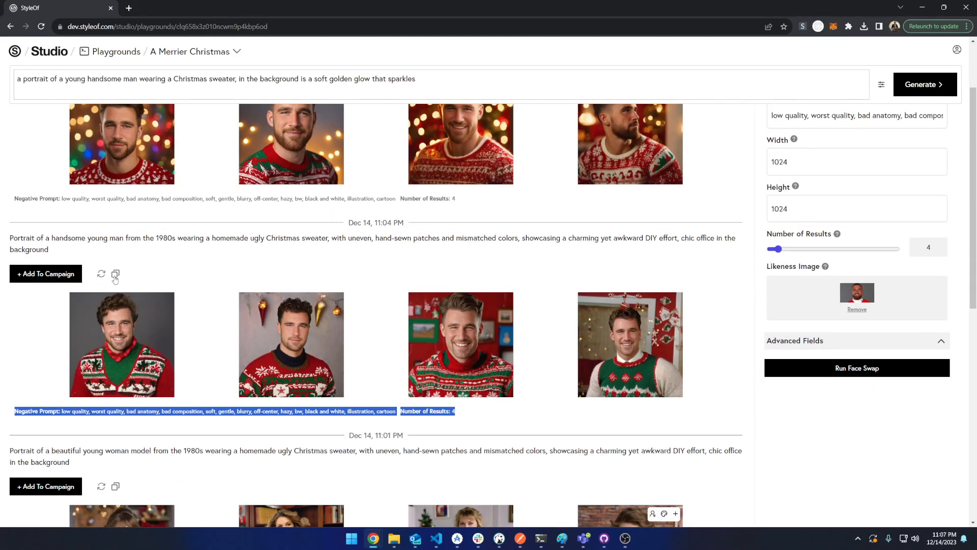
{"action": "scroll", "coordinate": [196, 295], "scroll_direction": "up", "scroll_amount": 2}
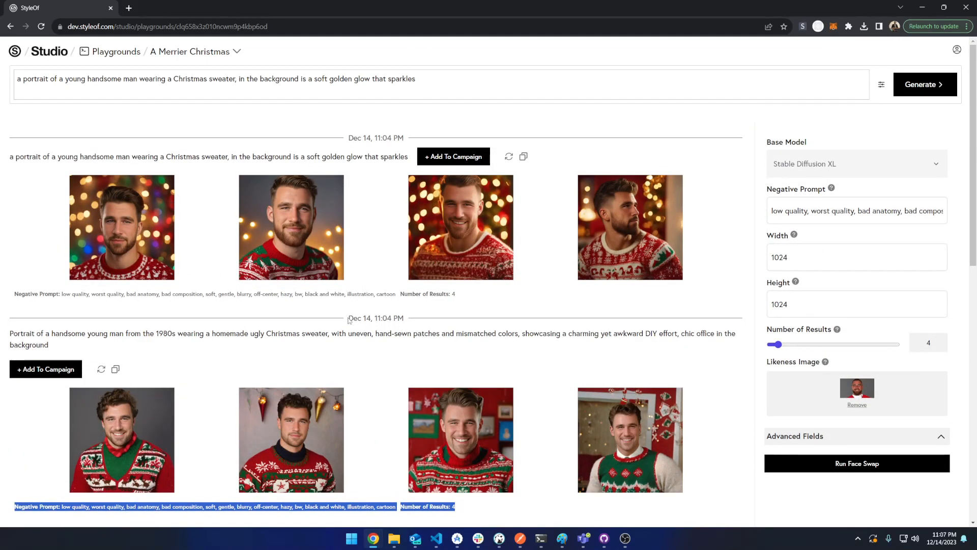
{"action": "left_click", "coordinate": [561, 353]}
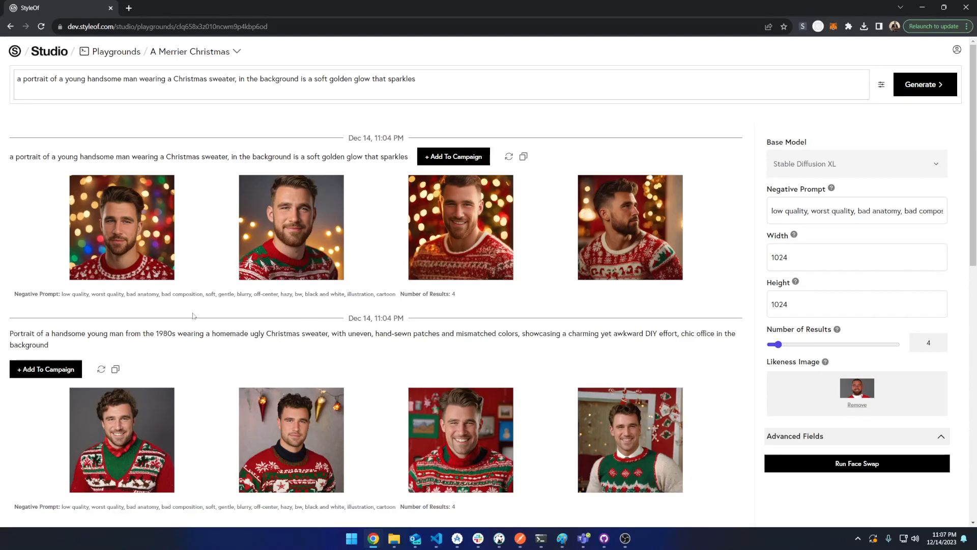
{"action": "scroll", "coordinate": [348, 260], "scroll_direction": "down", "scroll_amount": 1}
{"action": "scroll", "coordinate": [349, 260], "scroll_direction": "down", "scroll_amount": 1}
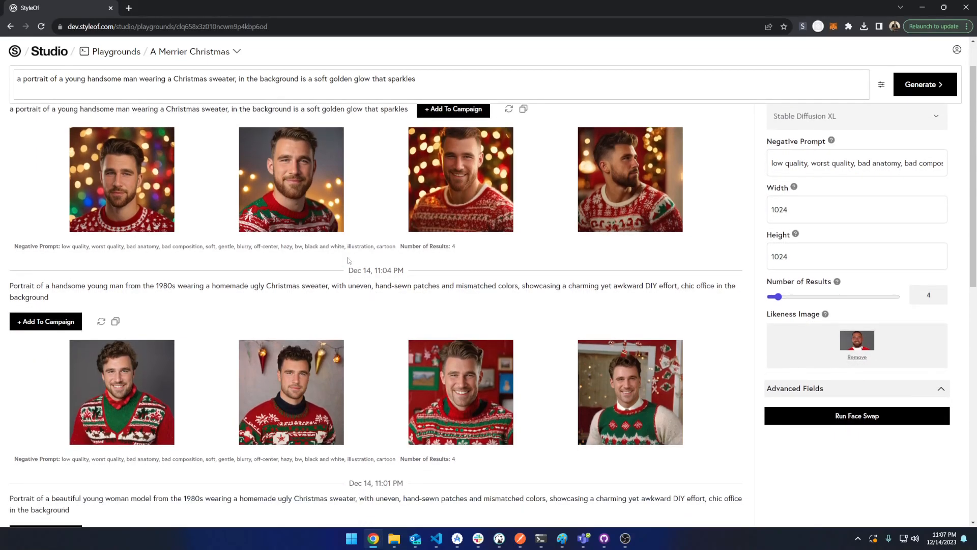
{"action": "scroll", "coordinate": [132, 351], "scroll_direction": "up", "scroll_amount": 2}
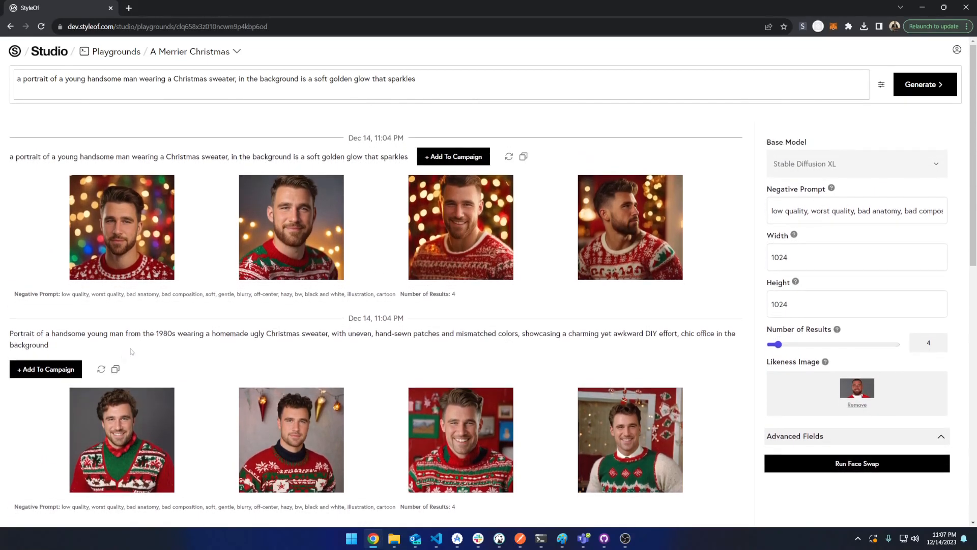
Add the 1980s ugly-sweater man portraits to the ChristmasTime campaign under the Man definition
{"action": "left_click", "coordinate": [63, 364]}
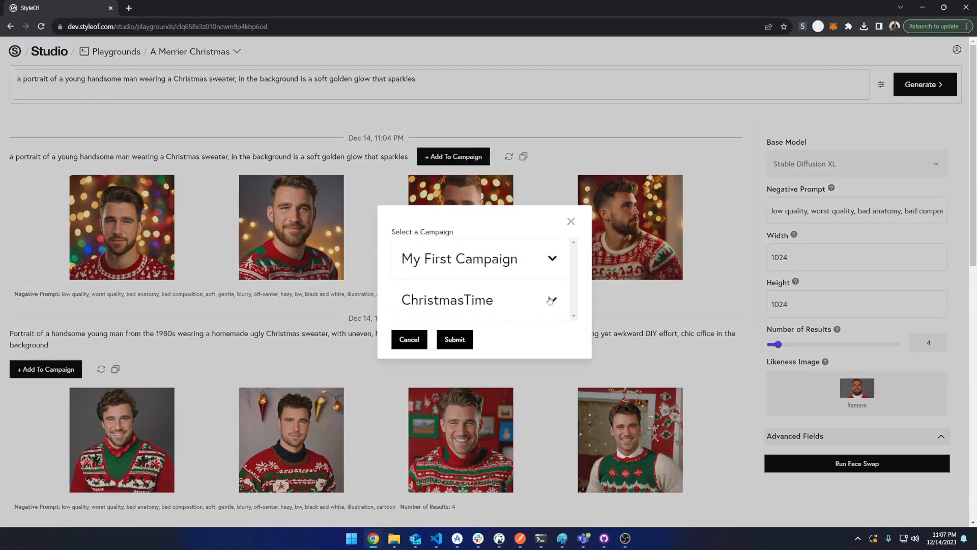
{"action": "left_click", "coordinate": [551, 300]}
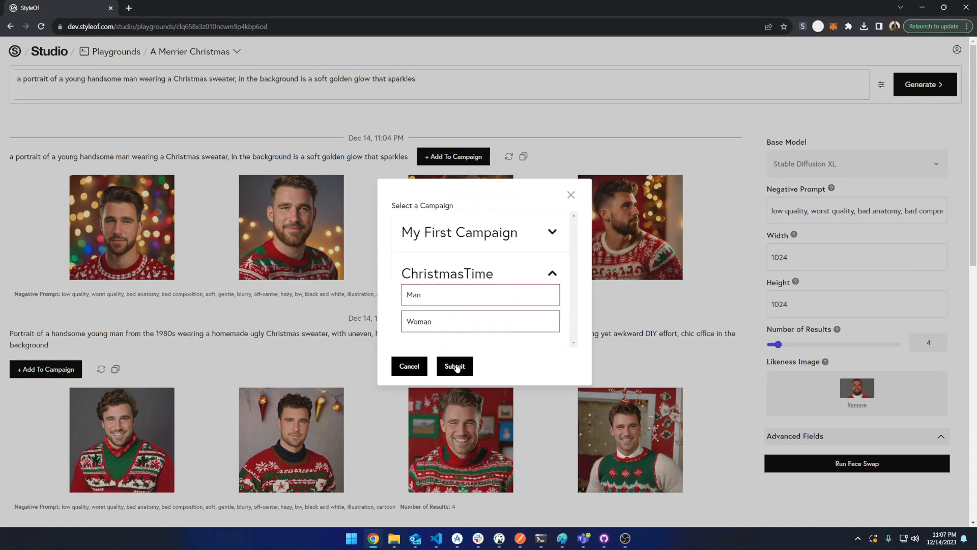
{"action": "left_click", "coordinate": [455, 366]}
Add the golden-glow man portraits to the ChristmasTime campaign under the Man definition too
{"action": "left_click", "coordinate": [448, 158]}
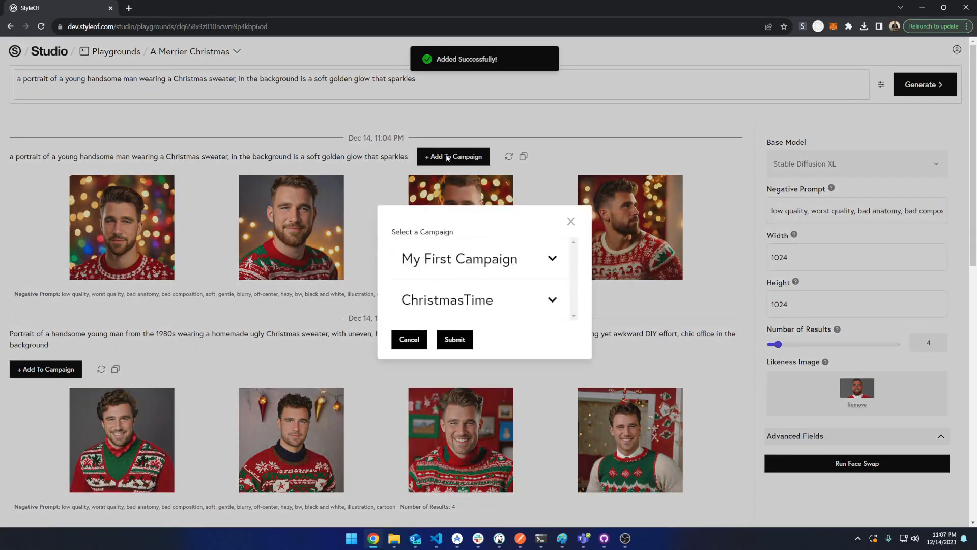
{"action": "left_click", "coordinate": [551, 301]}
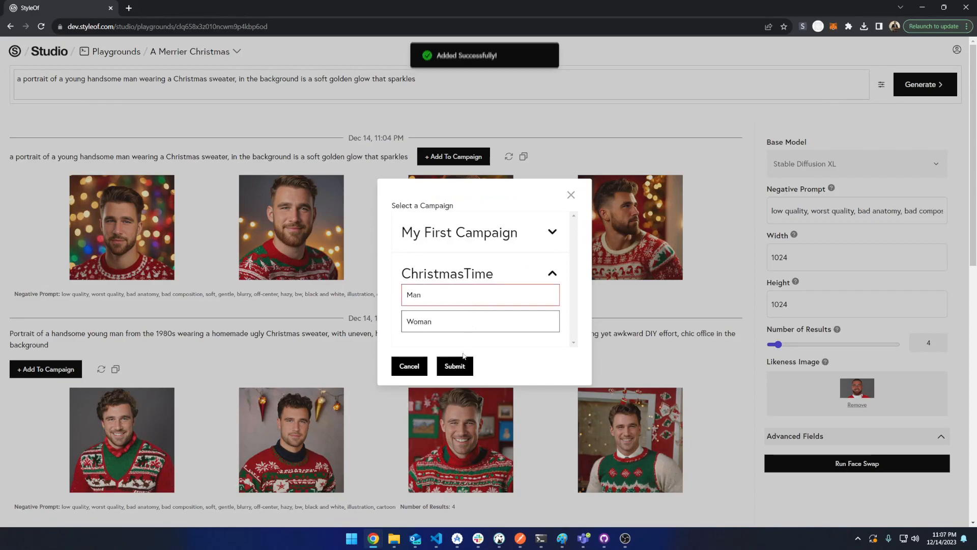
{"action": "left_click", "coordinate": [455, 366]}
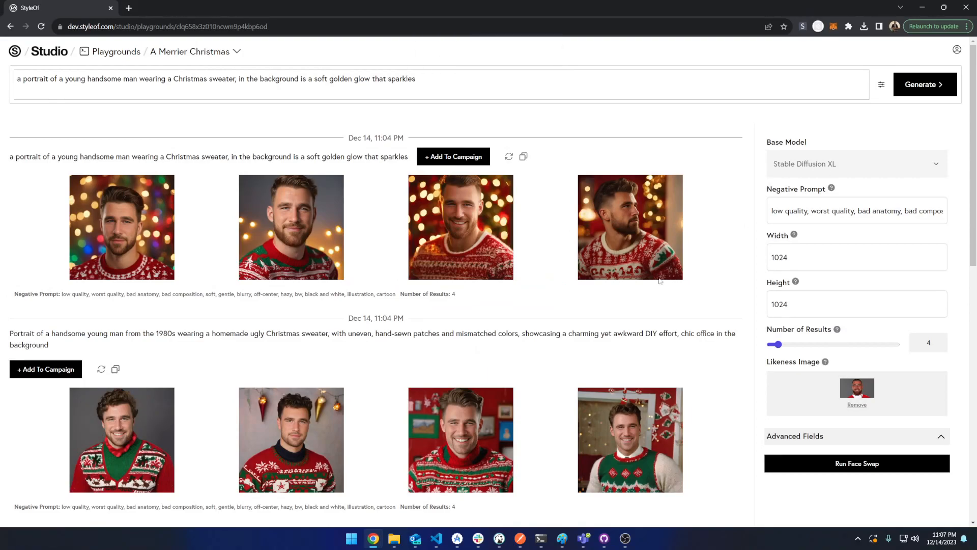
Open the ChristmasTime campaign's settings from Campaign Admin and go to its Page Design section
{"action": "left_click", "coordinate": [955, 51]}
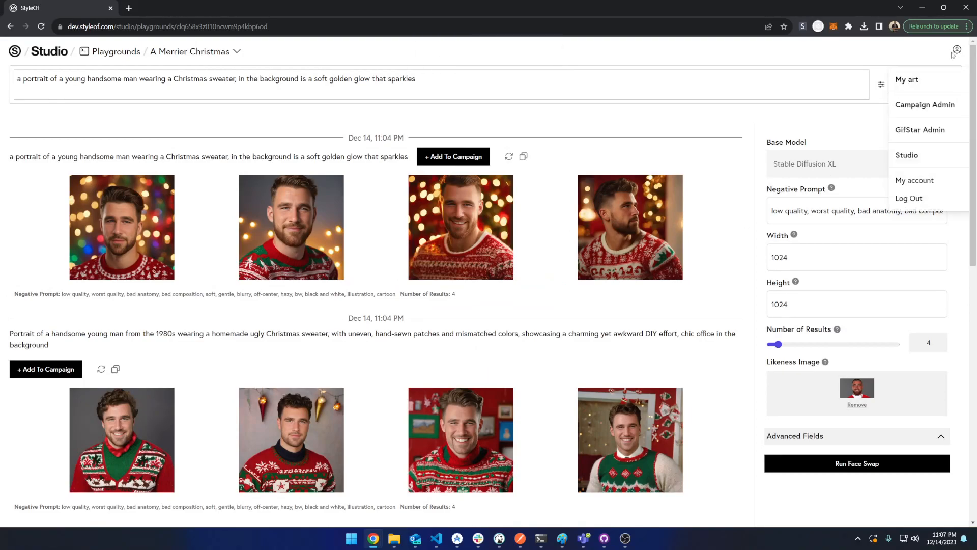
{"action": "left_click", "coordinate": [908, 108]}
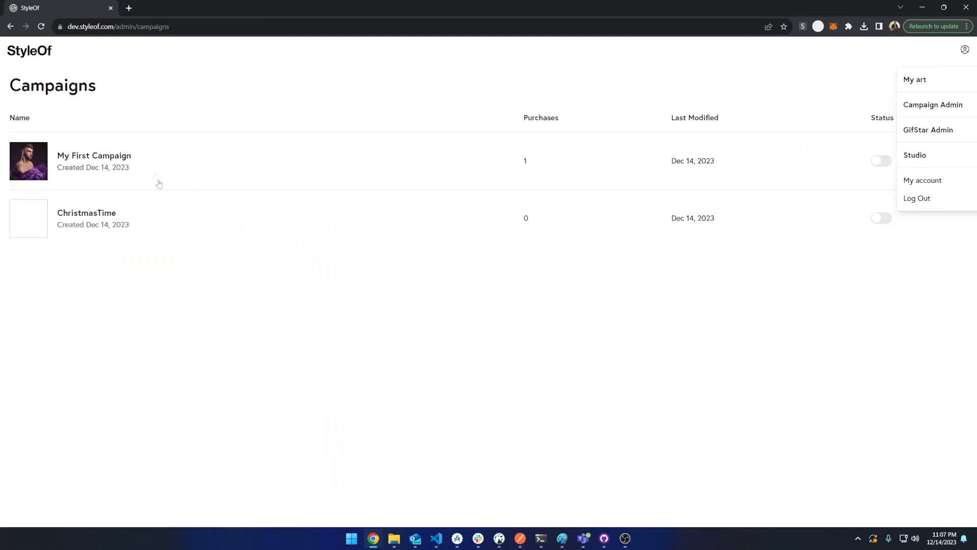
{"action": "left_click", "coordinate": [74, 214]}
{"action": "scroll", "coordinate": [87, 225], "scroll_direction": "down", "scroll_amount": 2}
{"action": "scroll", "coordinate": [88, 225], "scroll_direction": "down", "scroll_amount": 4}
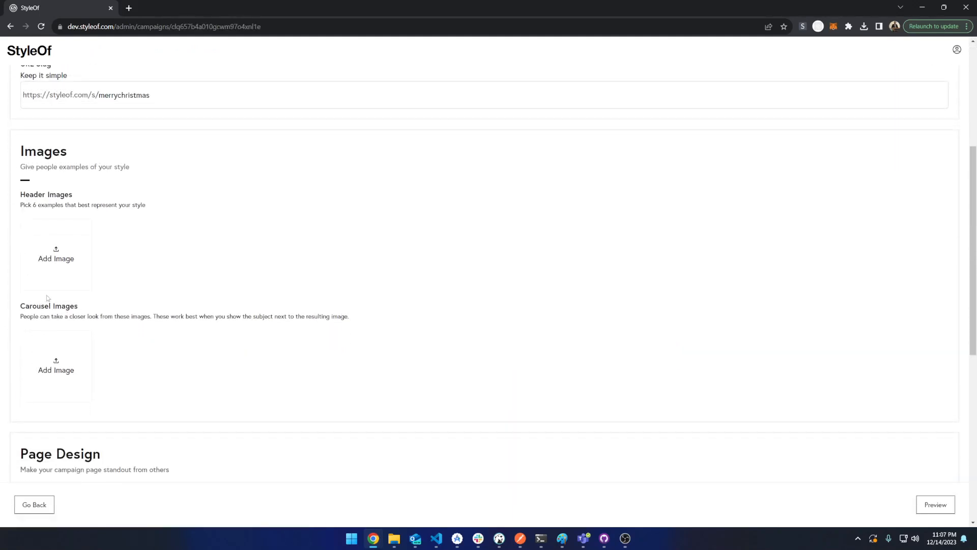
{"action": "scroll", "coordinate": [102, 293], "scroll_direction": "down", "scroll_amount": 5}
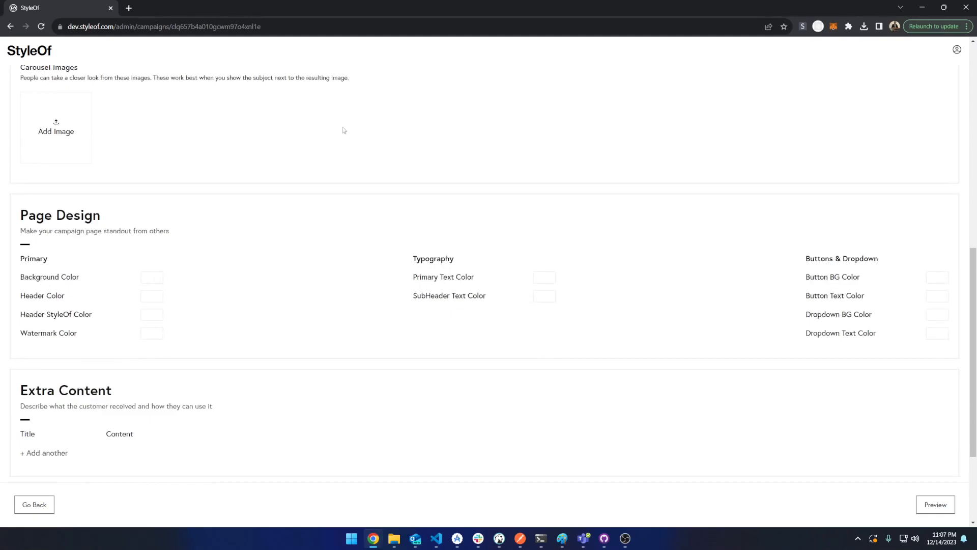
Set the campaign's Header StyleOf Color to red
{"action": "left_click", "coordinate": [152, 318]}
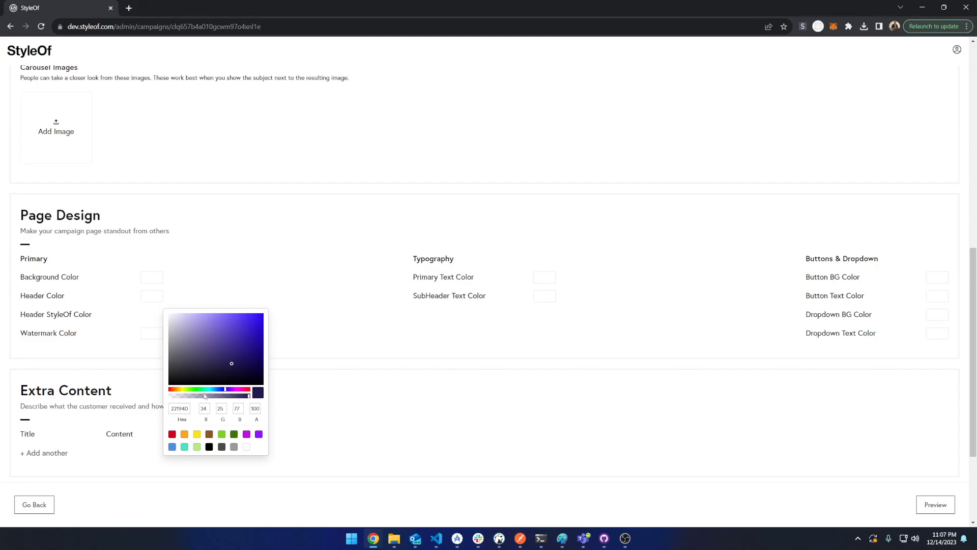
{"action": "left_click_drag", "start_coordinate": [185, 392], "coordinate": [169, 390]}
{"action": "left_click", "coordinate": [263, 317]}
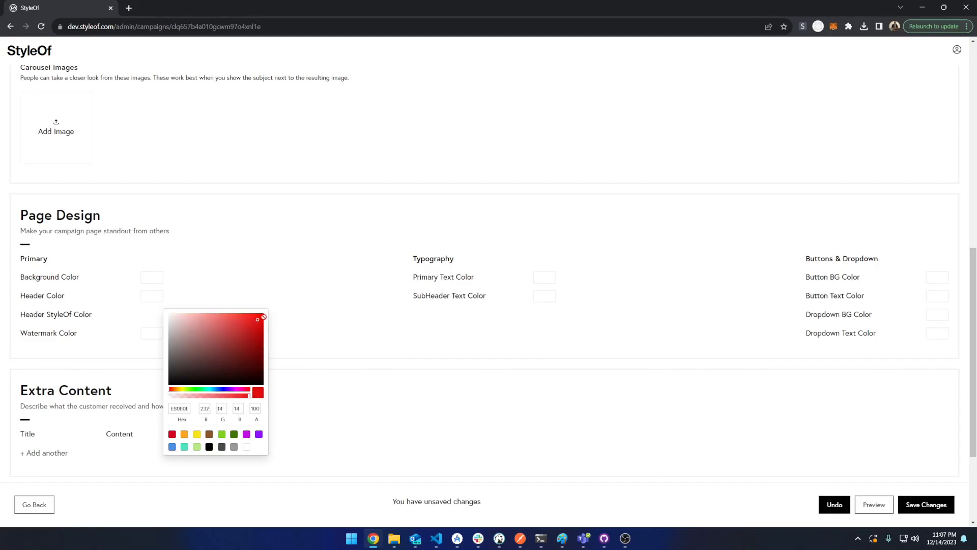
{"action": "left_click", "coordinate": [389, 303]}
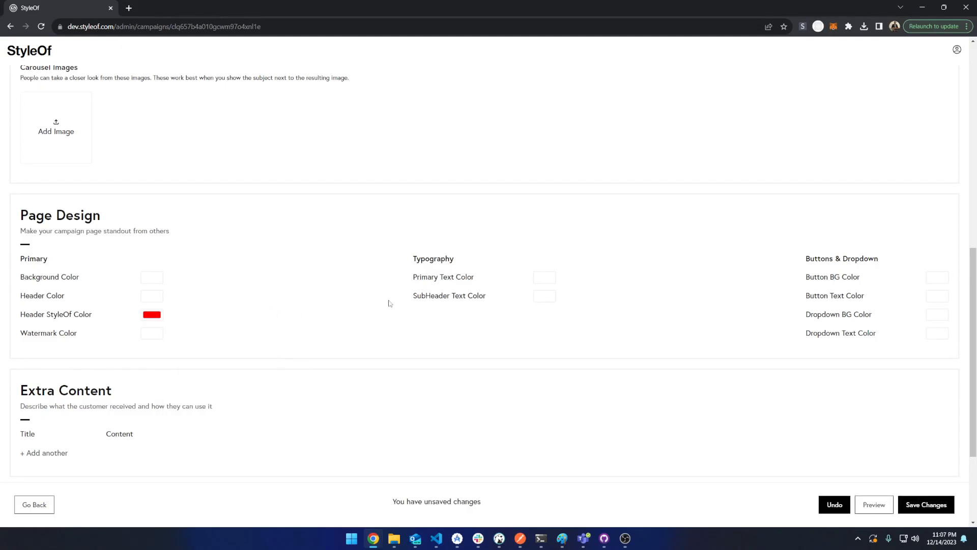
Set the Primary Text Color to bright red
{"action": "left_click", "coordinate": [543, 279]}
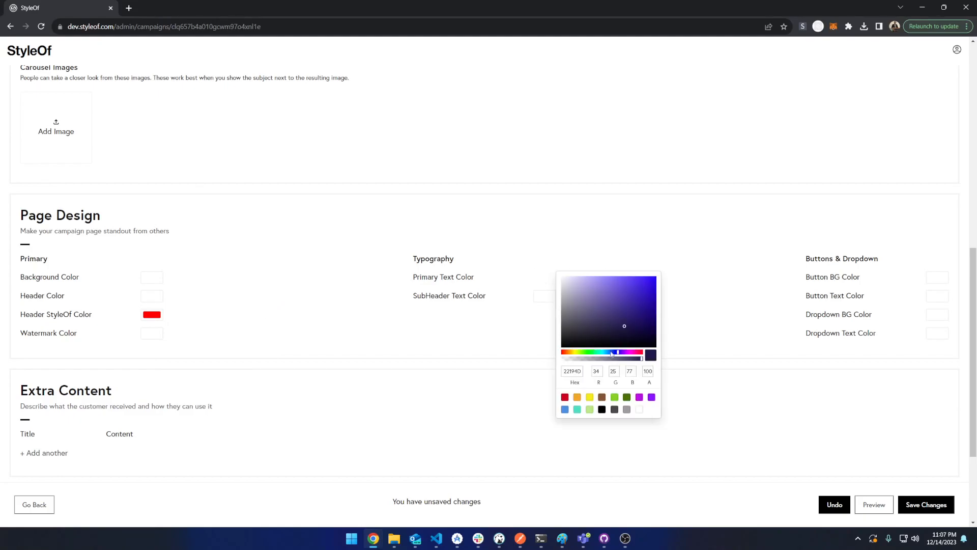
{"action": "left_click_drag", "start_coordinate": [569, 355], "coordinate": [561, 353]}
{"action": "left_click", "coordinate": [644, 284]}
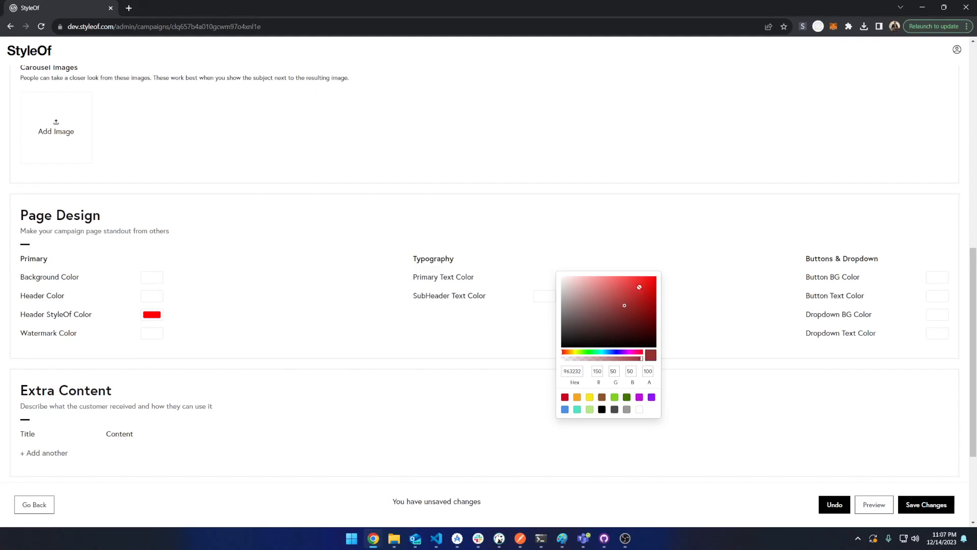
{"action": "left_click_drag", "start_coordinate": [646, 283], "coordinate": [658, 277]}
{"action": "right_click", "coordinate": [659, 277]}
{"action": "left_click", "coordinate": [653, 277]}
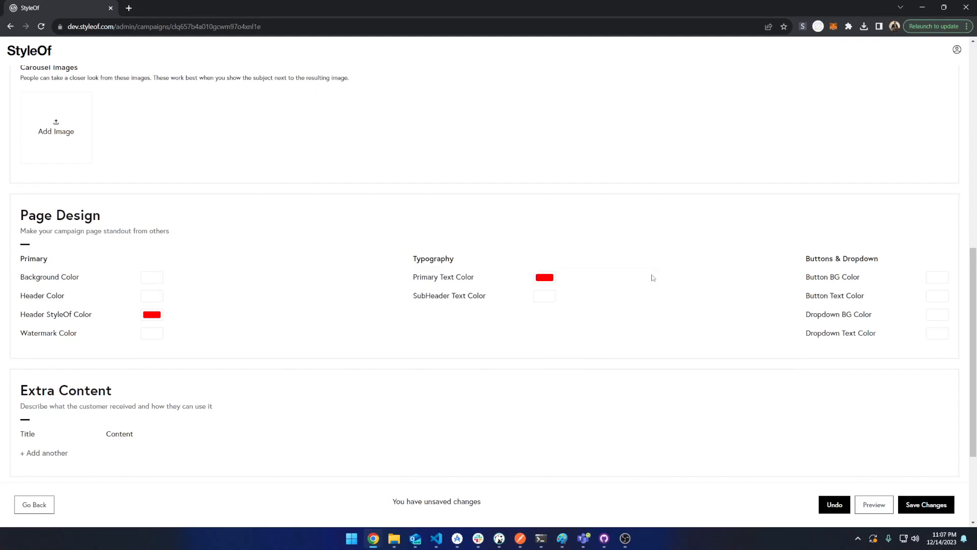
Set the SubHeader Text Color to green and save the page design changes
{"action": "left_click", "coordinate": [546, 299]}
{"action": "left_click", "coordinate": [583, 372]}
{"action": "left_click", "coordinate": [626, 415]}
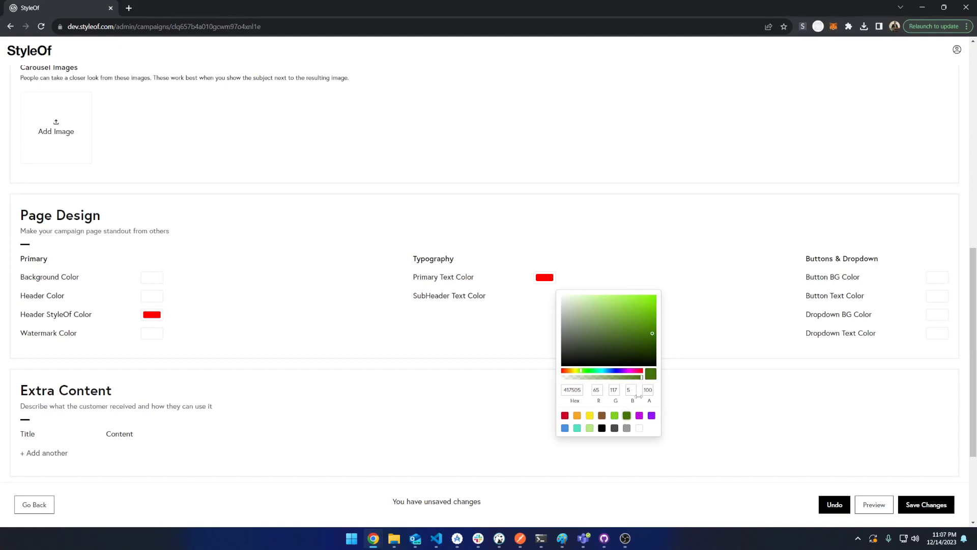
{"action": "left_click_drag", "start_coordinate": [584, 372], "coordinate": [588, 372]}
{"action": "left_click_drag", "start_coordinate": [632, 340], "coordinate": [651, 322]}
{"action": "left_click", "coordinate": [680, 328]}
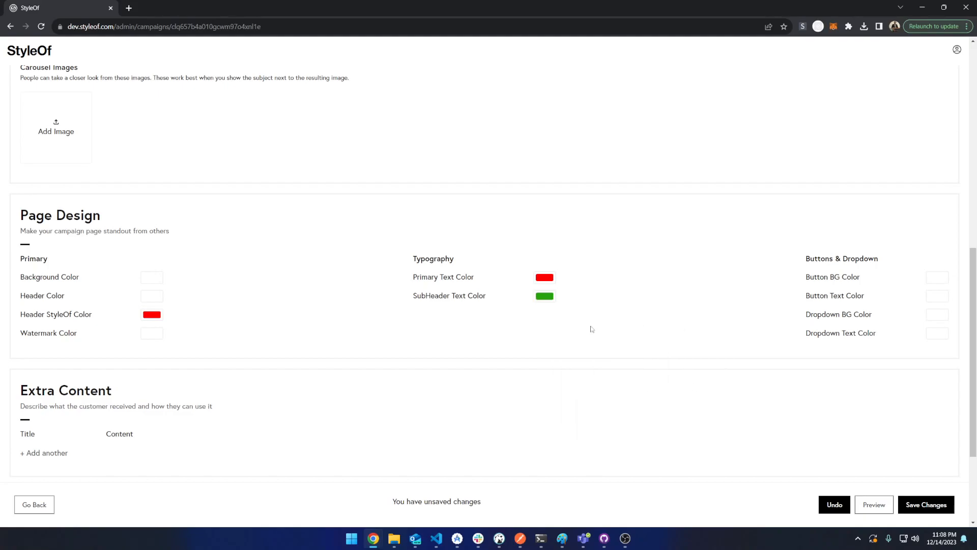
{"action": "left_click", "coordinate": [926, 503]}
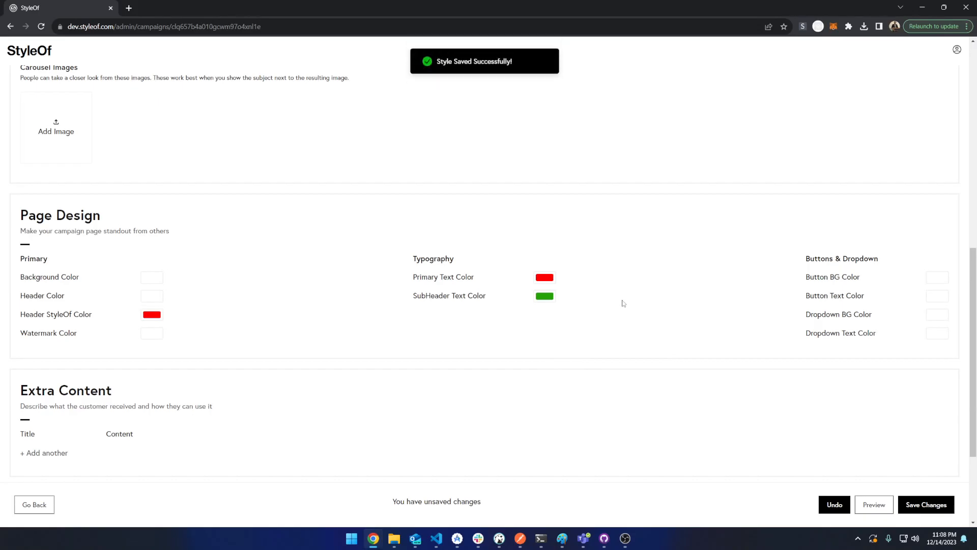
Open the campaign's public page at dev.styleof.com/s/merrychristmas
{"action": "scroll", "coordinate": [402, 299], "scroll_direction": "up", "scroll_amount": 5}
{"action": "scroll", "coordinate": [402, 300], "scroll_direction": "up", "scroll_amount": 4}
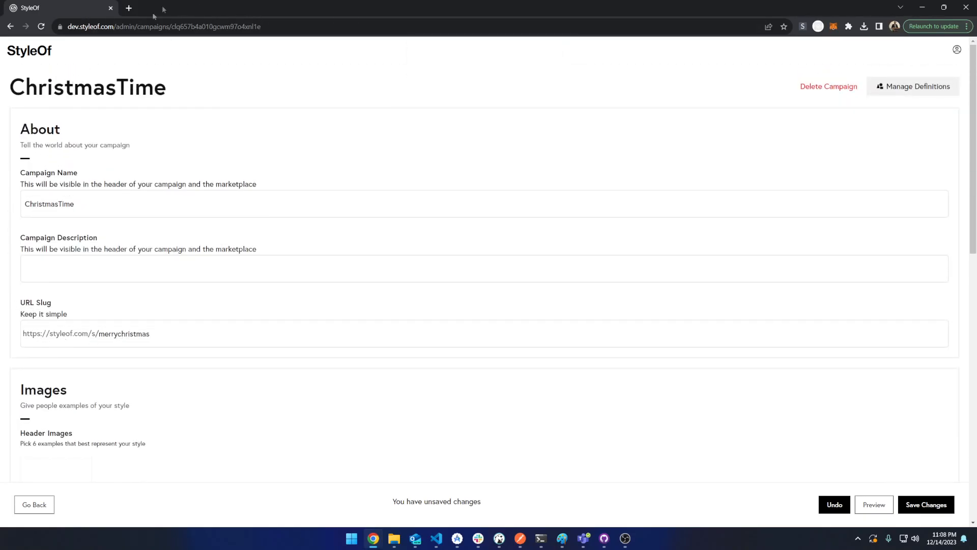
{"action": "left_click_drag", "start_coordinate": [138, 26], "coordinate": [452, 79]}
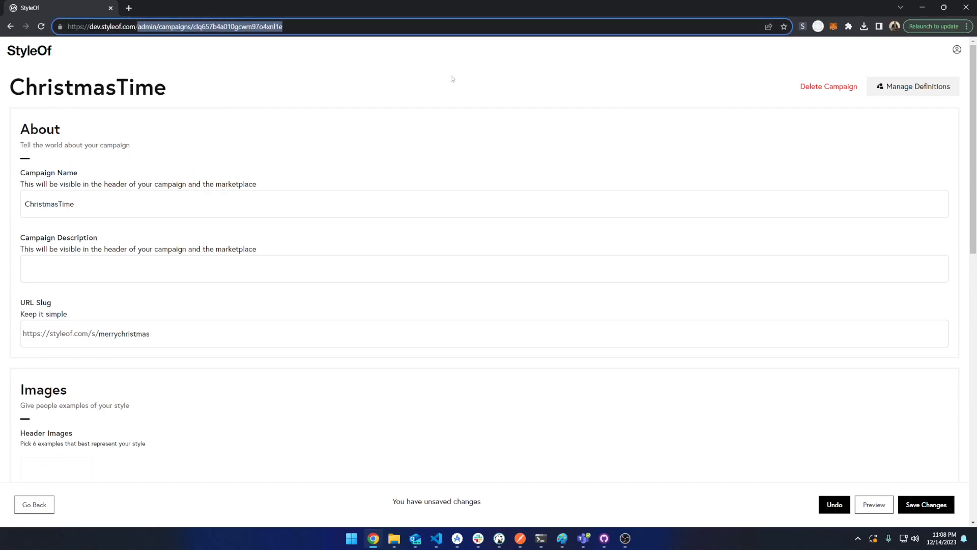
{"action": "key", "text": "BackSpace"}
{"action": "type", "text": "s/"}
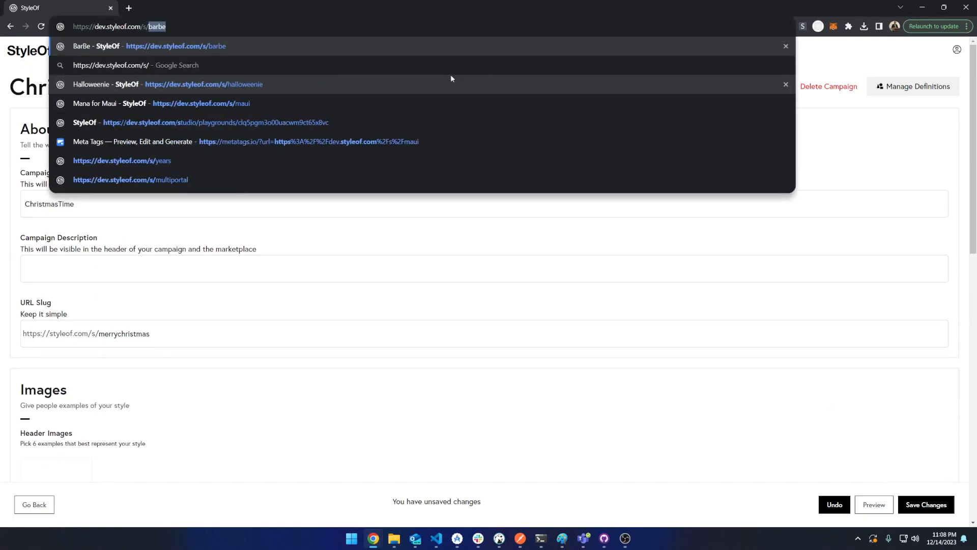
{"action": "type", "text": "merrychrist"}
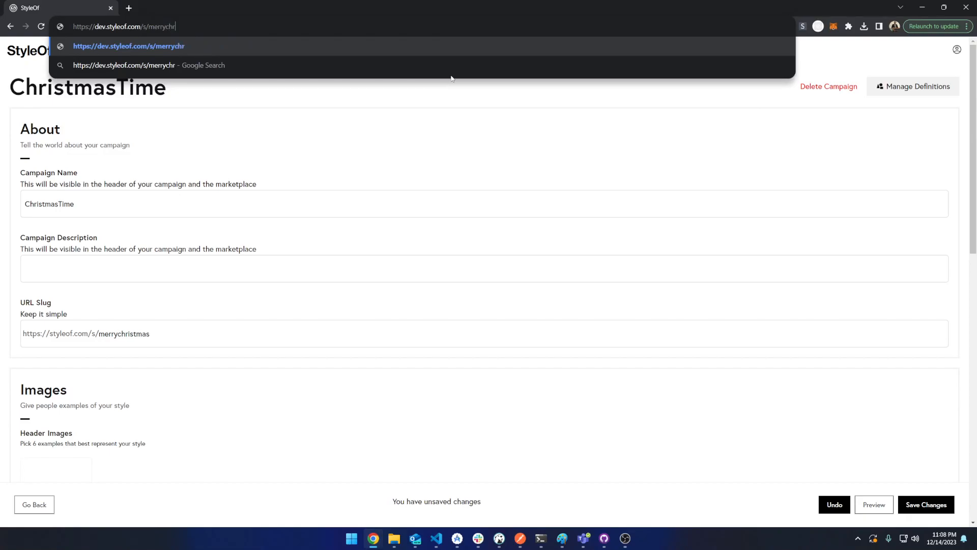
{"action": "type", "text": "mas"}
{"action": "key", "text": "Return"}
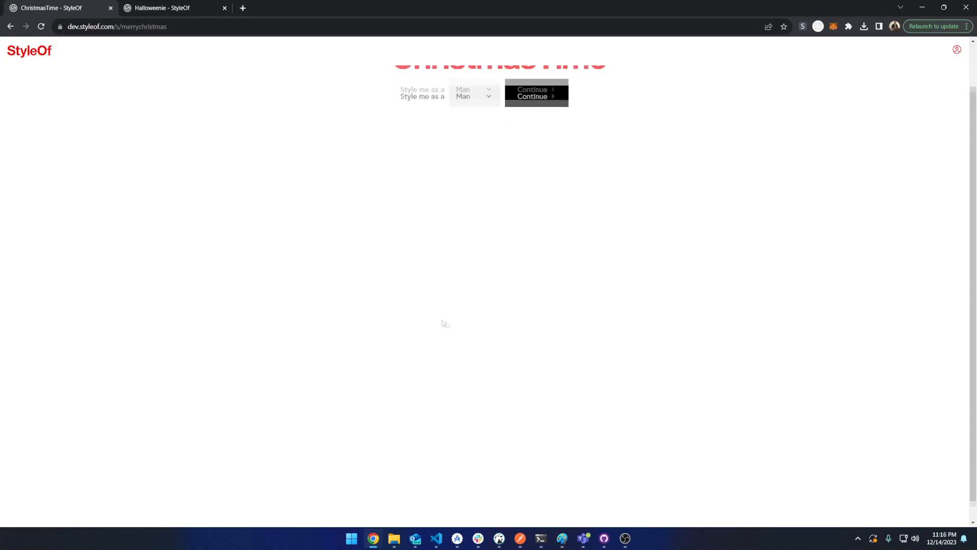
Compare the ChristmasTime page with the Halloweenie campaign page in the other tab
{"action": "left_click_drag", "start_coordinate": [763, 258], "coordinate": [206, 109]}
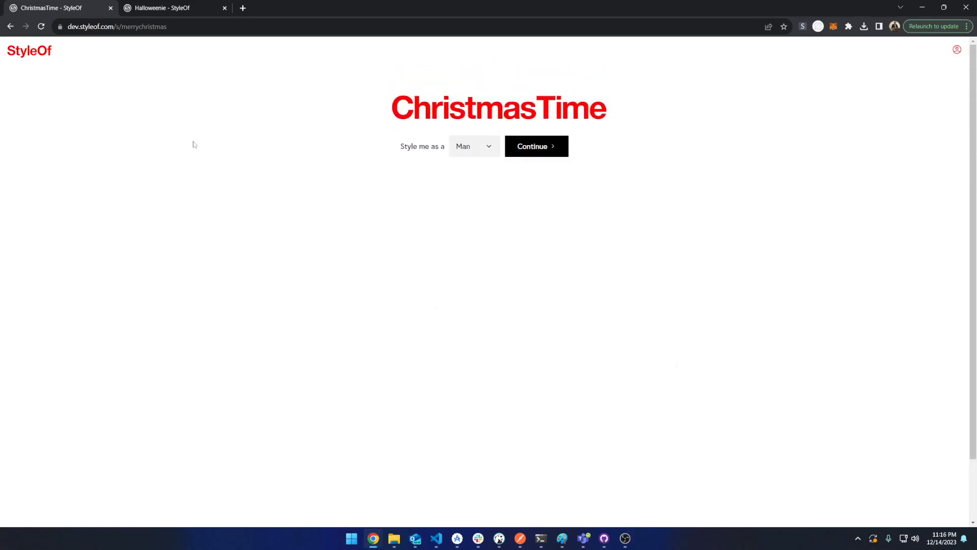
{"action": "left_click", "coordinate": [156, 8]}
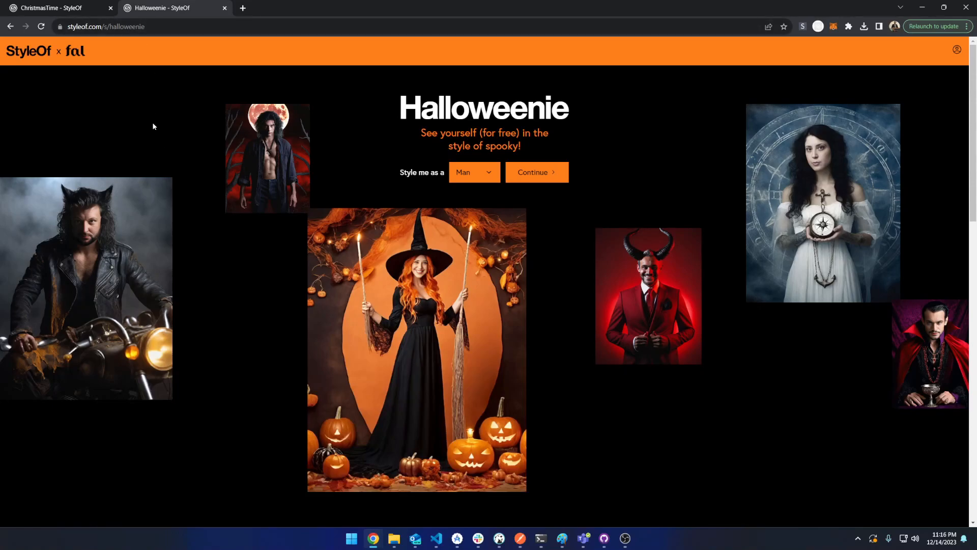
{"action": "scroll", "coordinate": [244, 126], "scroll_direction": "down", "scroll_amount": 3}
{"action": "scroll", "coordinate": [244, 127], "scroll_direction": "down", "scroll_amount": 3}
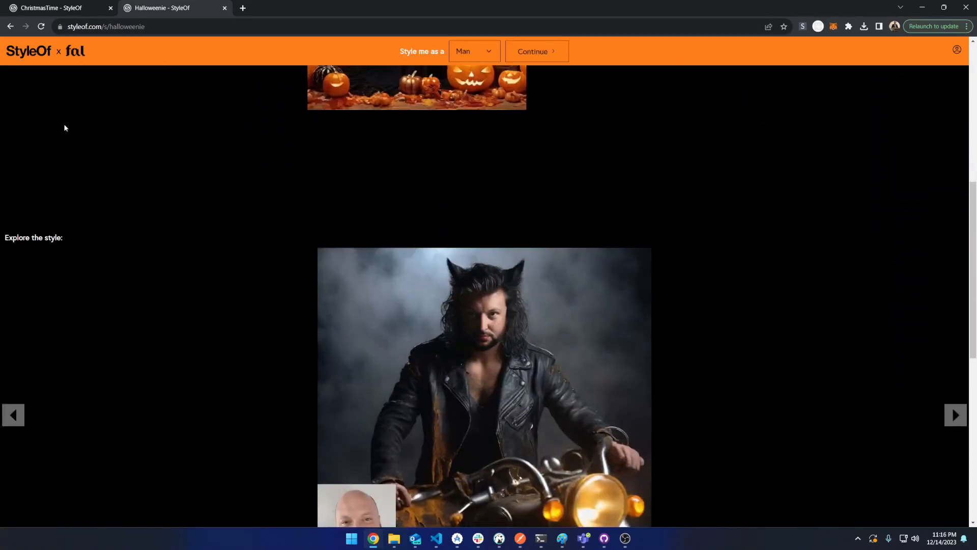
{"action": "scroll", "coordinate": [64, 127], "scroll_direction": "down", "scroll_amount": 7}
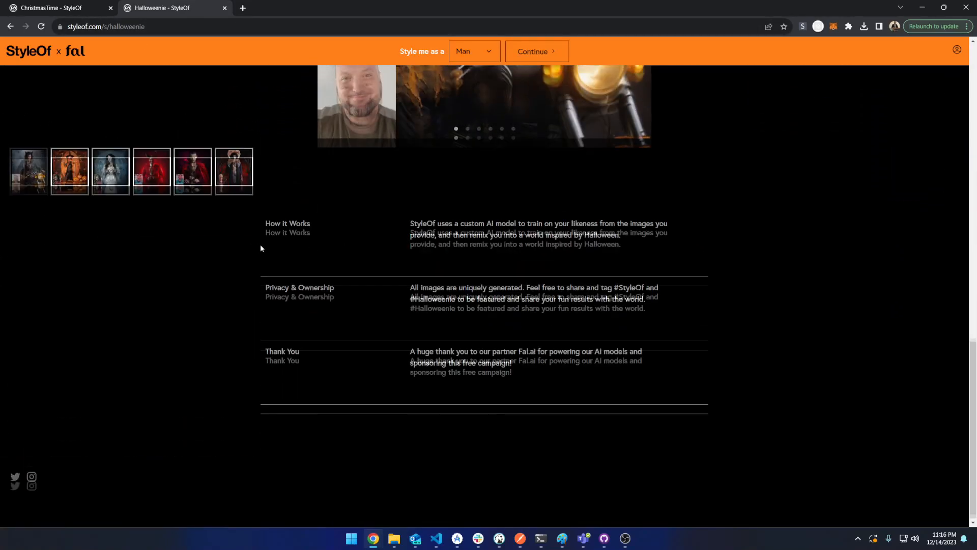
{"action": "scroll", "coordinate": [261, 248], "scroll_direction": "up", "scroll_amount": 13}
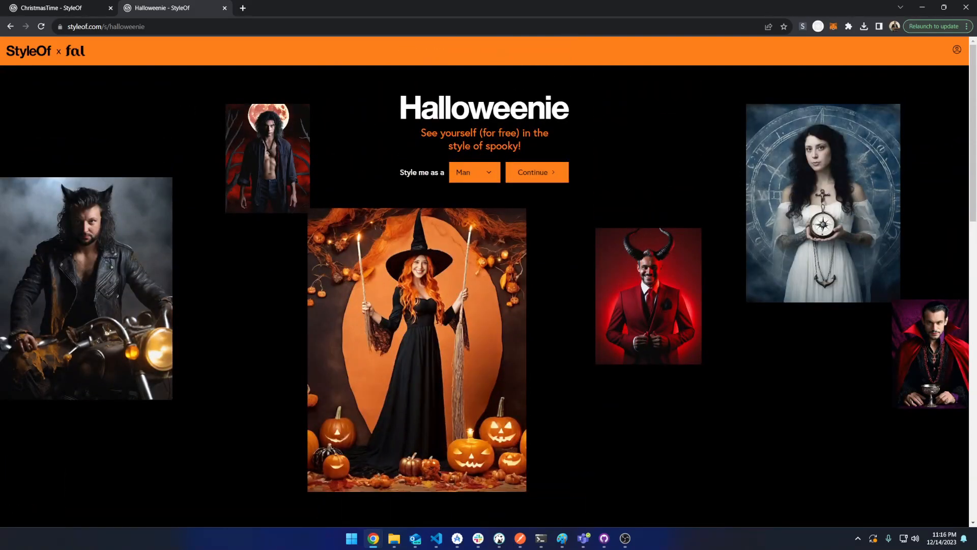
{"action": "scroll", "coordinate": [468, 144], "scroll_direction": "down", "scroll_amount": 3}
{"action": "left_click", "coordinate": [66, 9]}
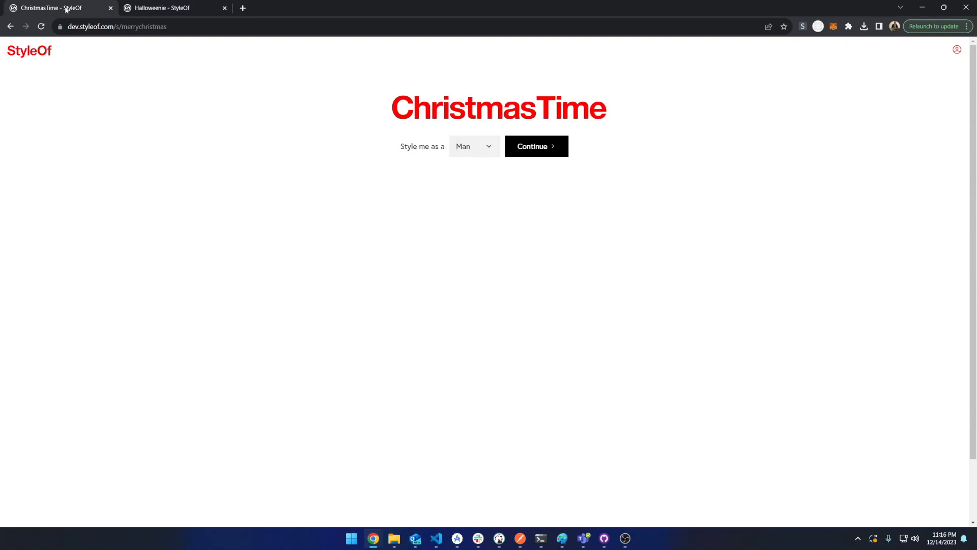
Choose Man, continue past the tips, and submit the man's photo for ChristmasTime styling
{"action": "left_click", "coordinate": [489, 148]}
{"action": "left_click", "coordinate": [497, 159]}
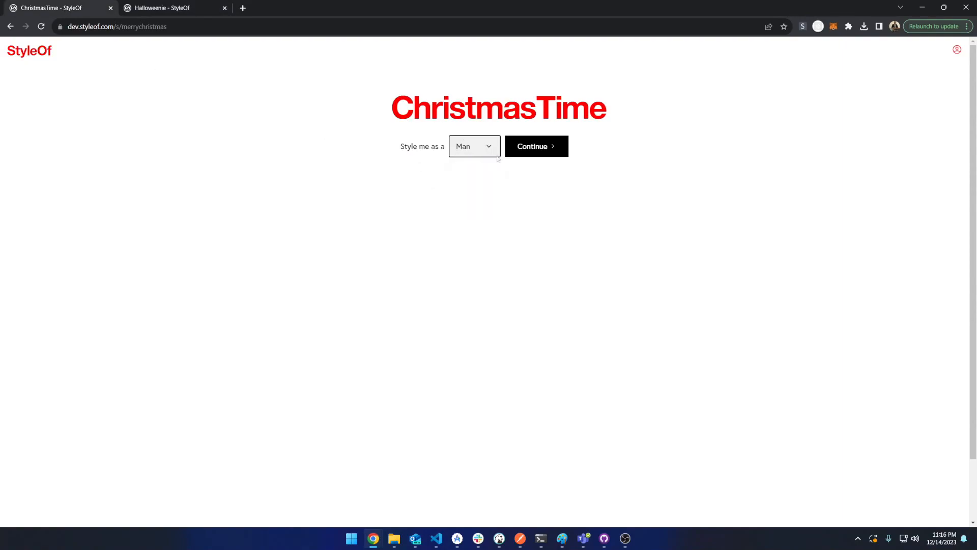
{"action": "left_click", "coordinate": [529, 151]}
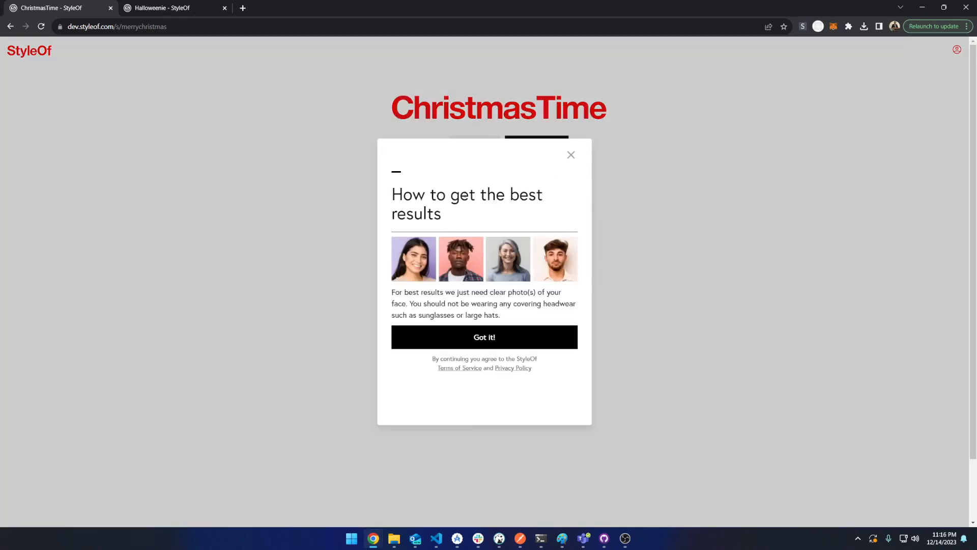
{"action": "left_click", "coordinate": [492, 334]}
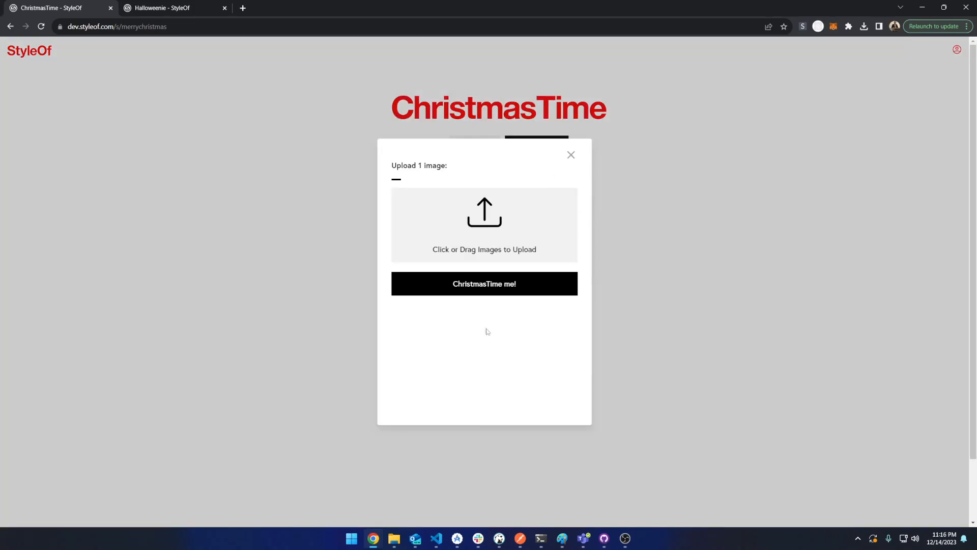
{"action": "left_click", "coordinate": [479, 220]}
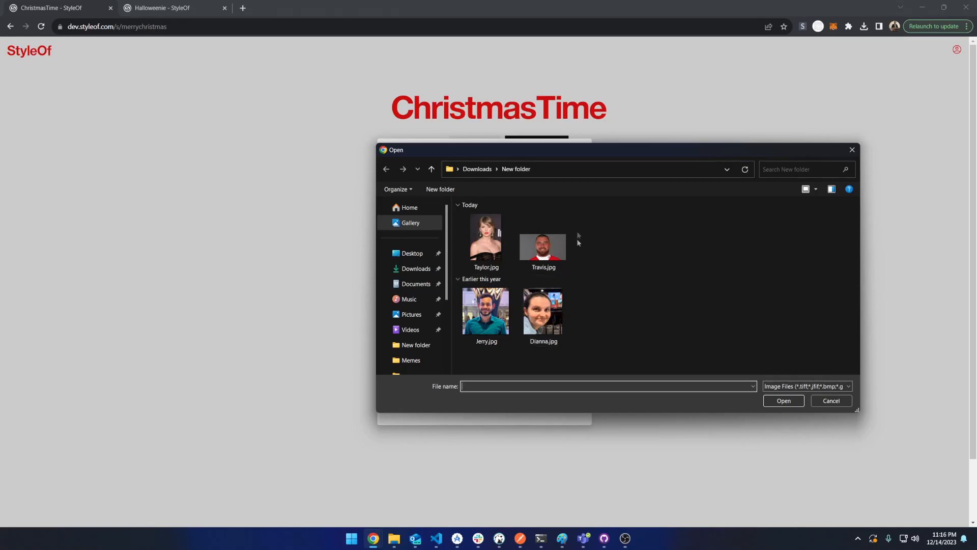
{"action": "left_click", "coordinate": [485, 334]}
{"action": "double_click", "coordinate": [484, 334]}
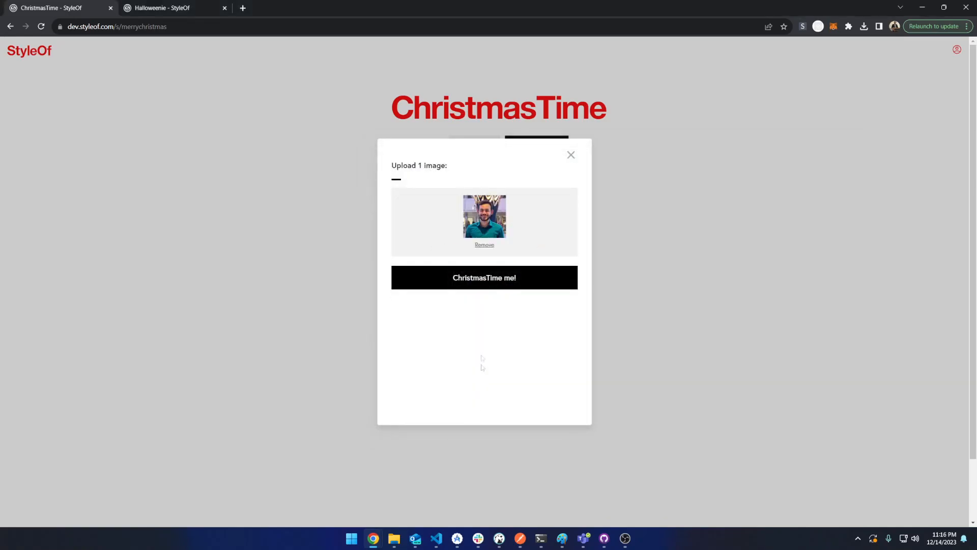
{"action": "left_click", "coordinate": [480, 280]}
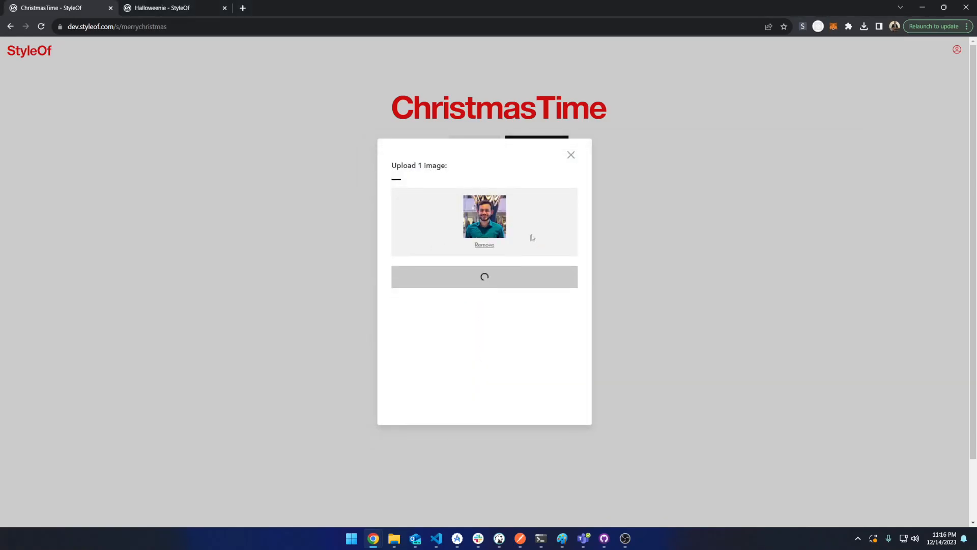
{"action": "left_click", "coordinate": [505, 296]}
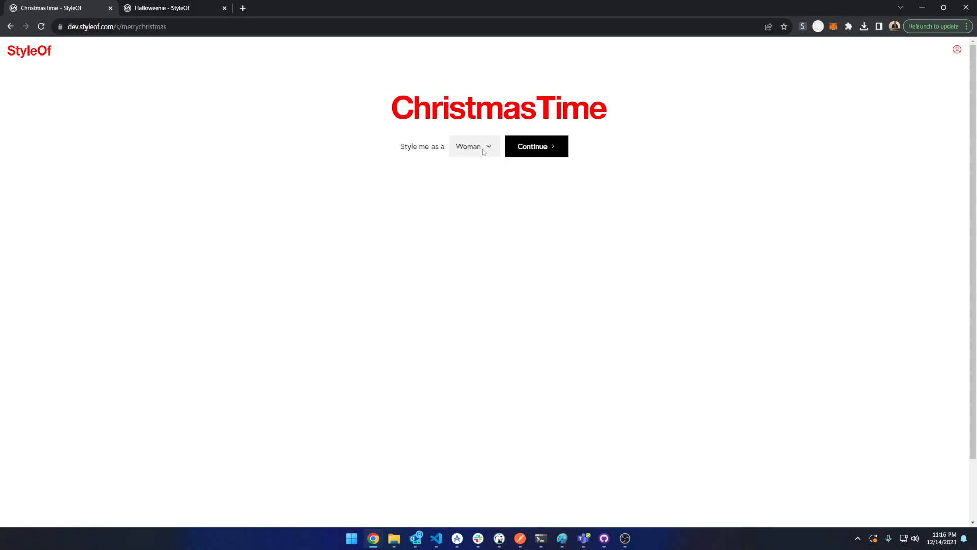
Continue as Woman, upload the woman's photo, submit it for ChristmasTime styling, and close the confirmation
{"action": "left_click", "coordinate": [539, 147]}
{"action": "left_click", "coordinate": [490, 339]}
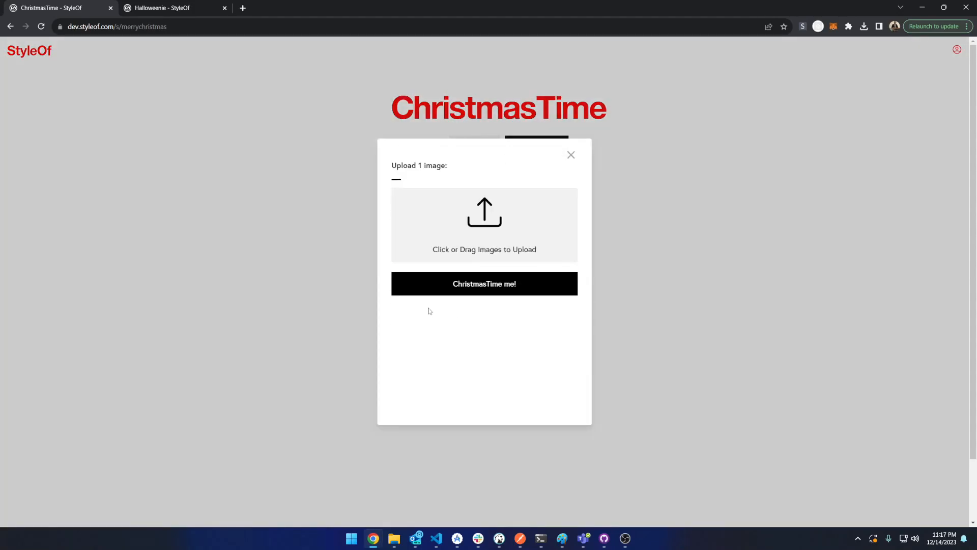
{"action": "left_click", "coordinate": [495, 214]}
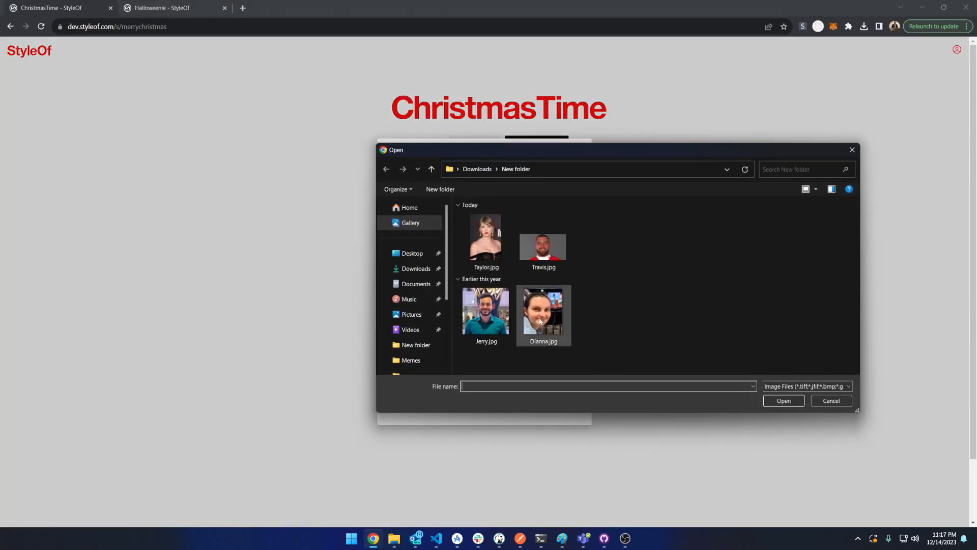
{"action": "double_click", "coordinate": [540, 321]}
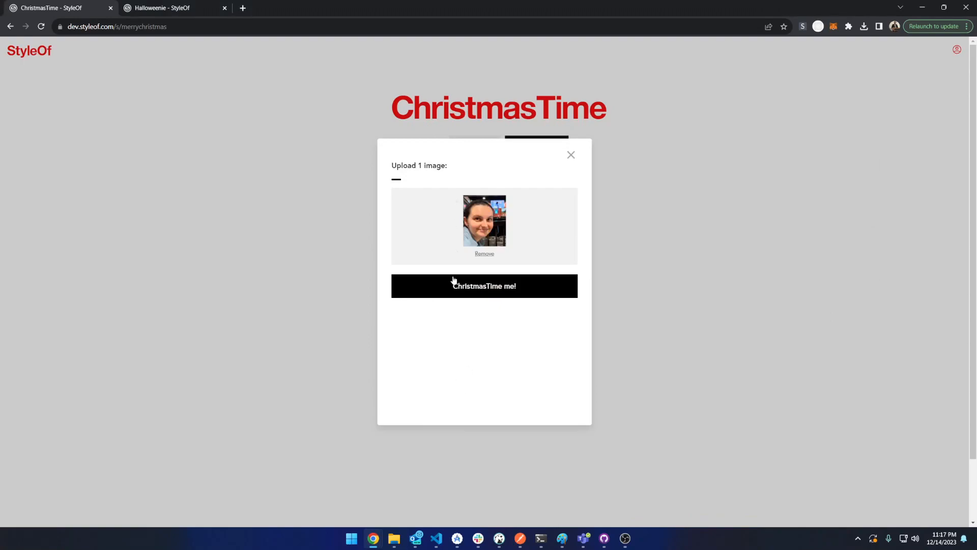
{"action": "left_click", "coordinate": [451, 294]}
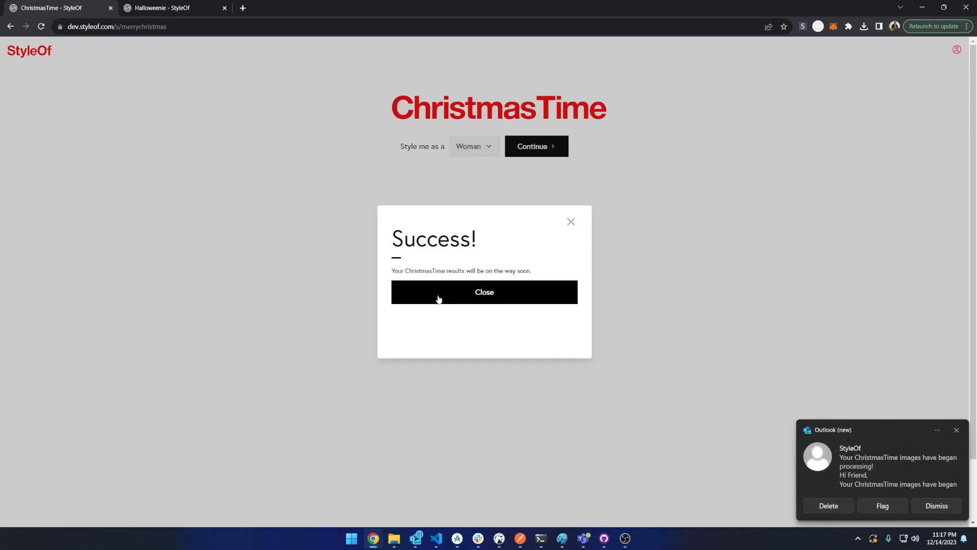
{"action": "left_click", "coordinate": [439, 299]}
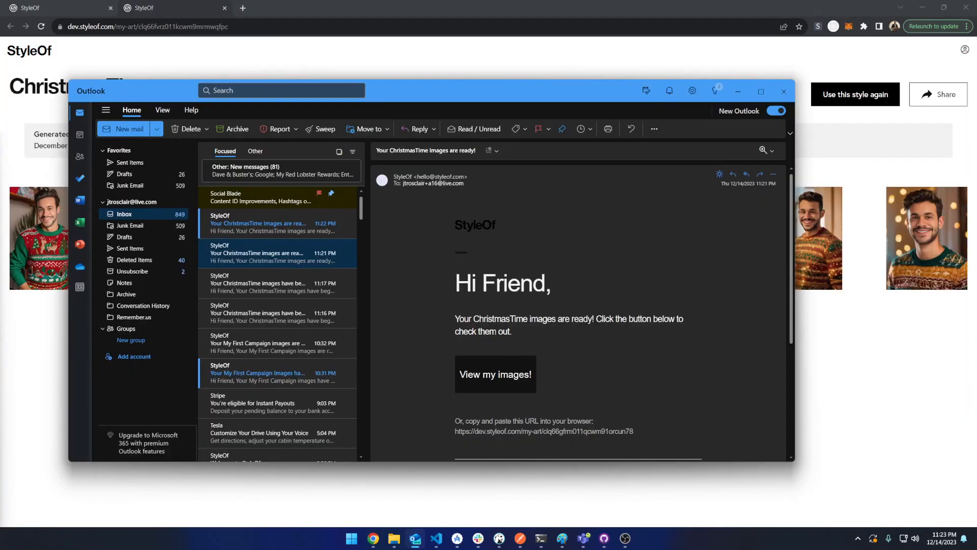
Review the ready-notification e-mail and the generated ChristmasTime portraits, enlarging one of them
{"action": "left_click_drag", "start_coordinate": [448, 276], "coordinate": [604, 334]}
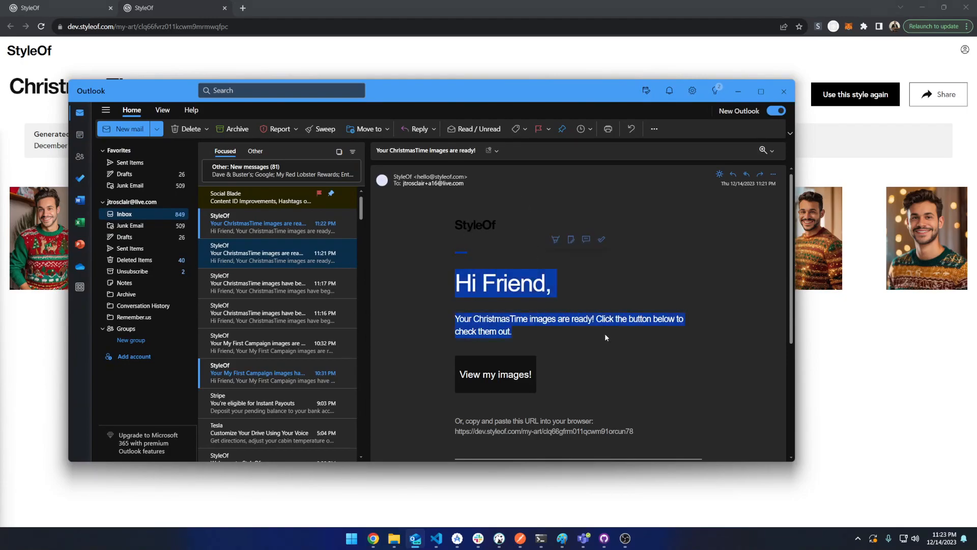
{"action": "left_click", "coordinate": [744, 94]}
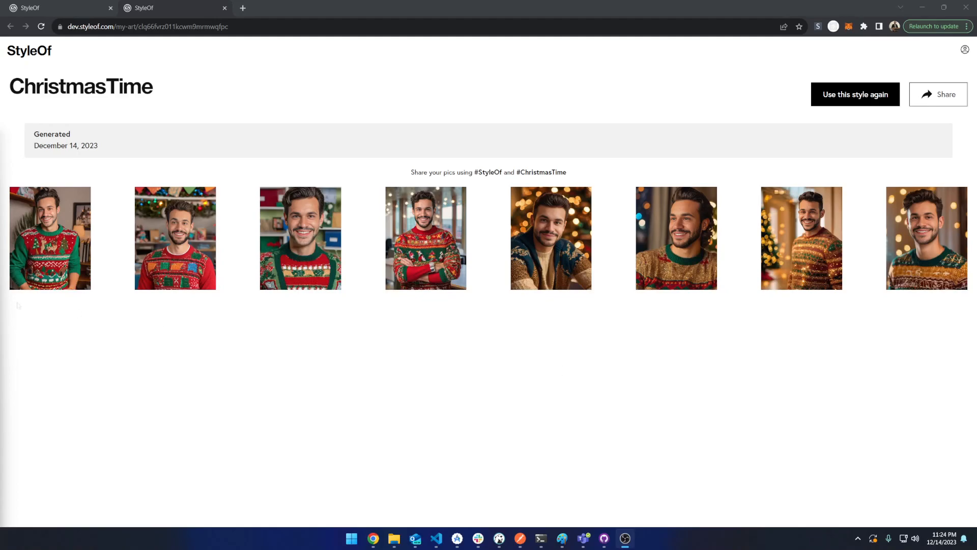
{"action": "left_click", "coordinate": [65, 270]}
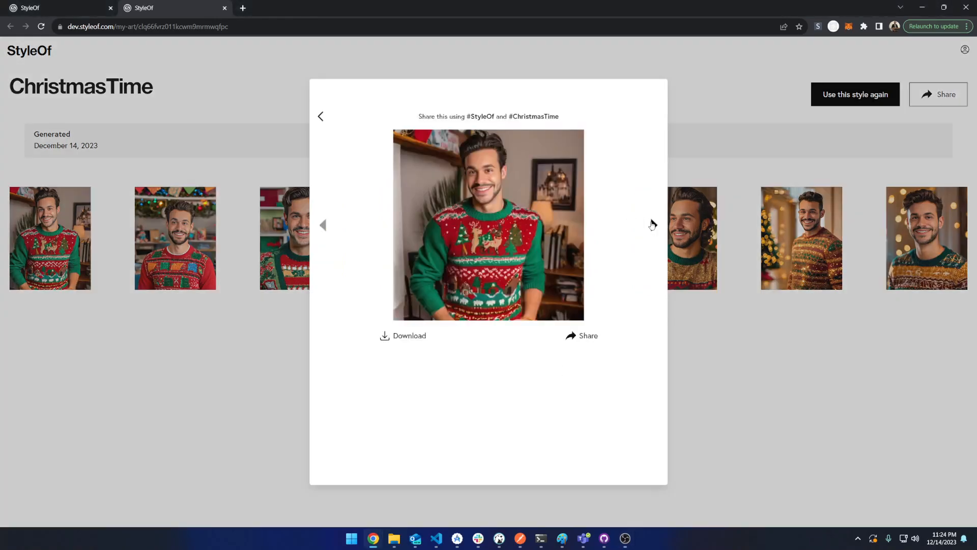
{"action": "left_click", "coordinate": [713, 139]}
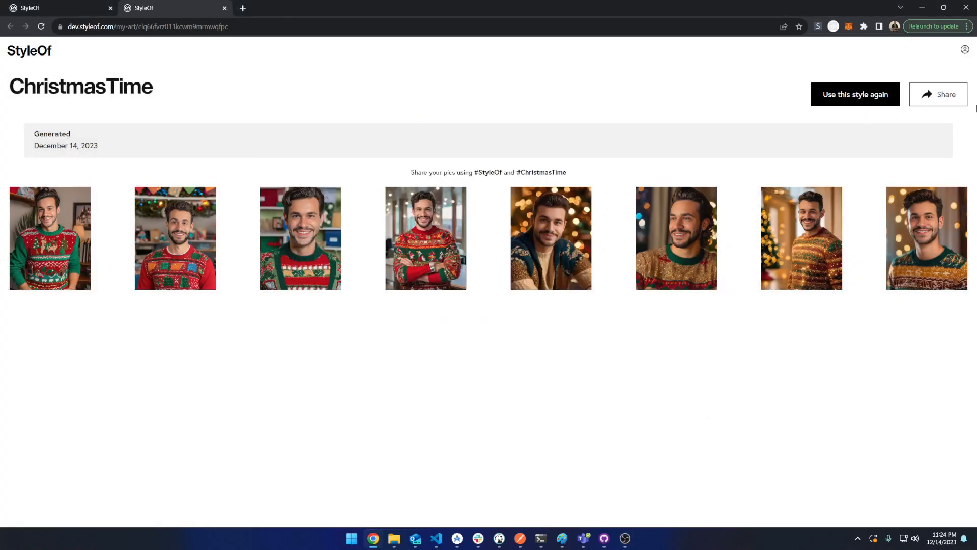
Open the Studio at dev.styleof.com/studio in a new tab
{"action": "left_click", "coordinate": [964, 50]}
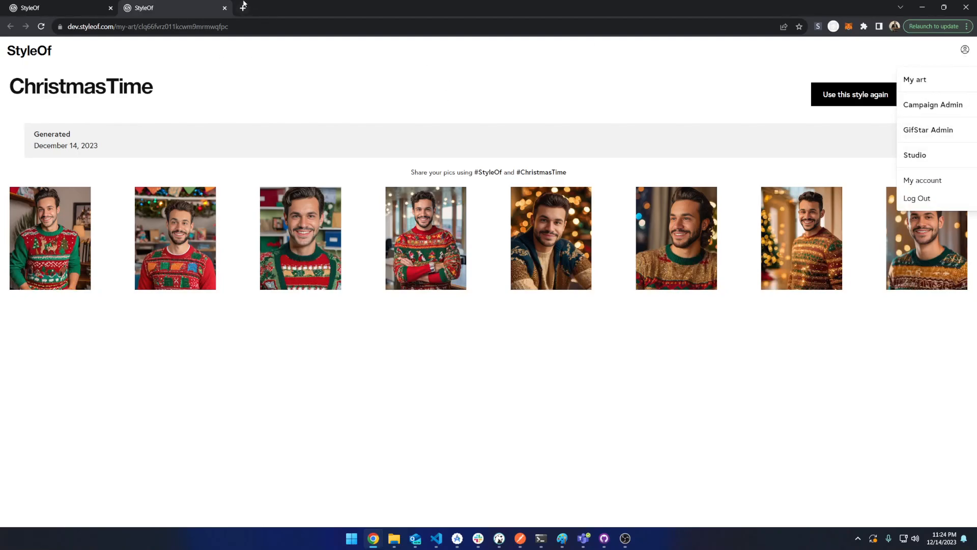
{"action": "left_click", "coordinate": [187, 26]}
{"action": "key", "text": "ctrl+c"}
{"action": "key", "text": "ctrl+t"}
{"action": "key", "text": "ctrl+v"}
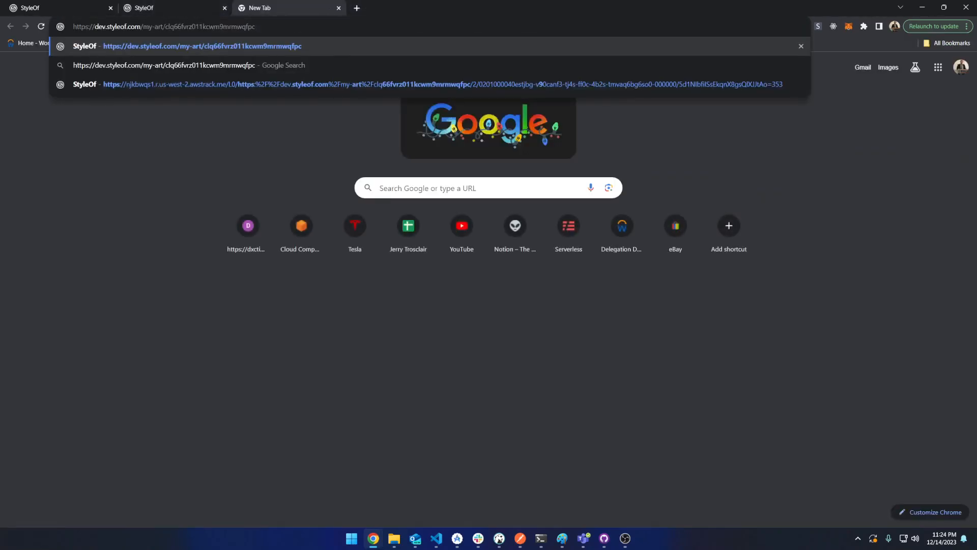
{"action": "key", "text": "shift+End"}
{"action": "type", "text": "st"}
{"action": "key", "text": "Return"}
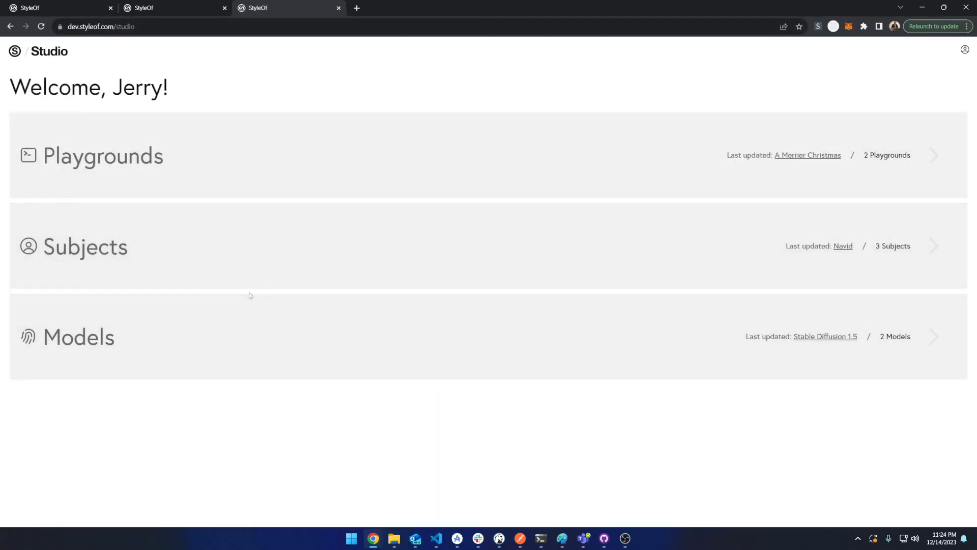
Open the A Merrier Christmas playground and compare its portraits with the generated results page
{"action": "left_click", "coordinate": [304, 161]}
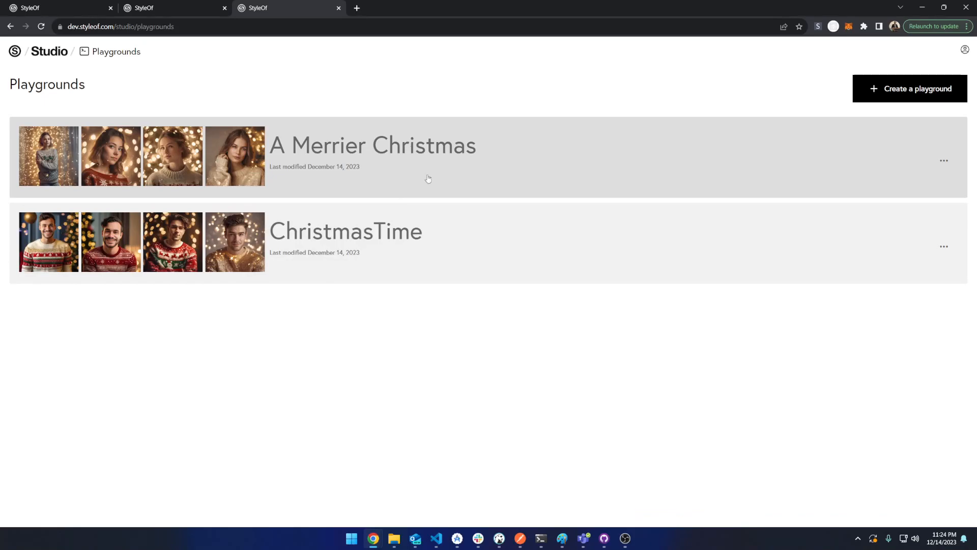
{"action": "left_click", "coordinate": [428, 178]}
{"action": "scroll", "coordinate": [222, 263], "scroll_direction": "down", "scroll_amount": 3}
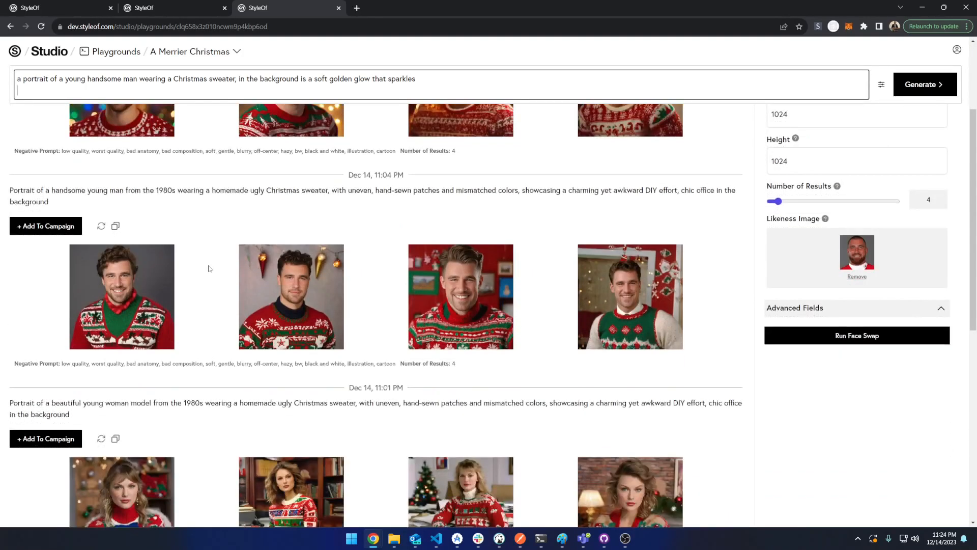
{"action": "scroll", "coordinate": [152, 168], "scroll_direction": "down", "scroll_amount": 2}
{"action": "scroll", "coordinate": [162, 295], "scroll_direction": "up", "scroll_amount": 5}
{"action": "scroll", "coordinate": [162, 296], "scroll_direction": "down", "scroll_amount": 2}
{"action": "scroll", "coordinate": [153, 152], "scroll_direction": "up", "scroll_amount": 1}
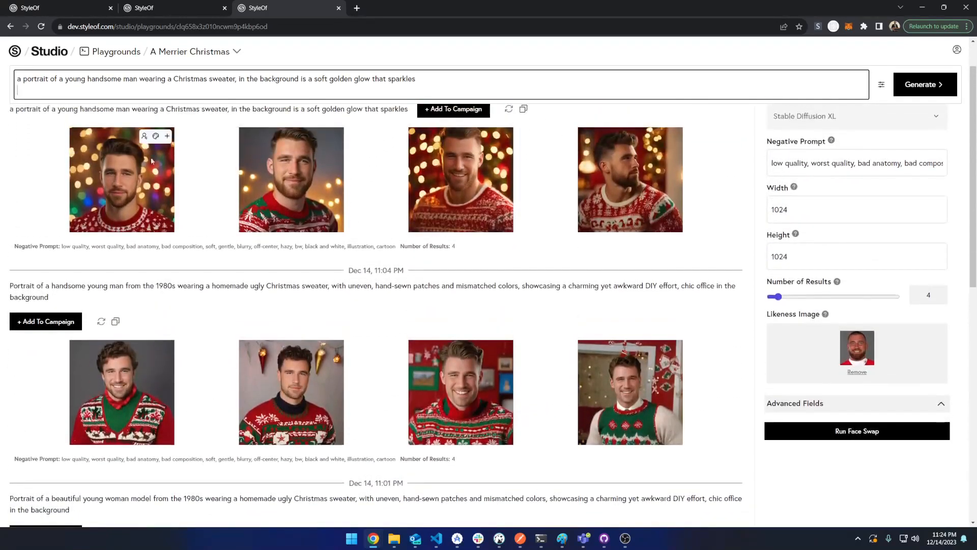
{"action": "left_click", "coordinate": [168, 6]}
{"action": "left_click", "coordinate": [257, 8]}
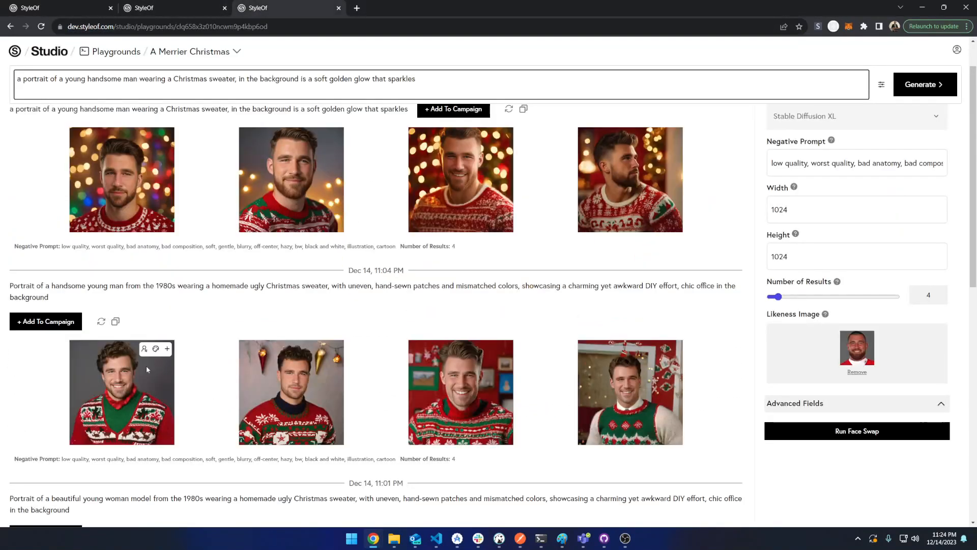
{"action": "left_click", "coordinate": [158, 10]}
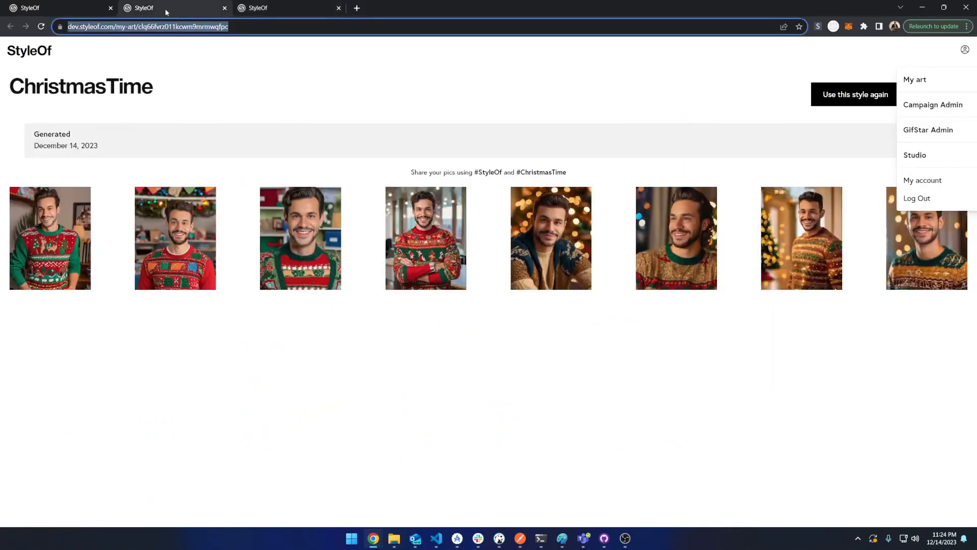
{"action": "left_click", "coordinate": [257, 9]}
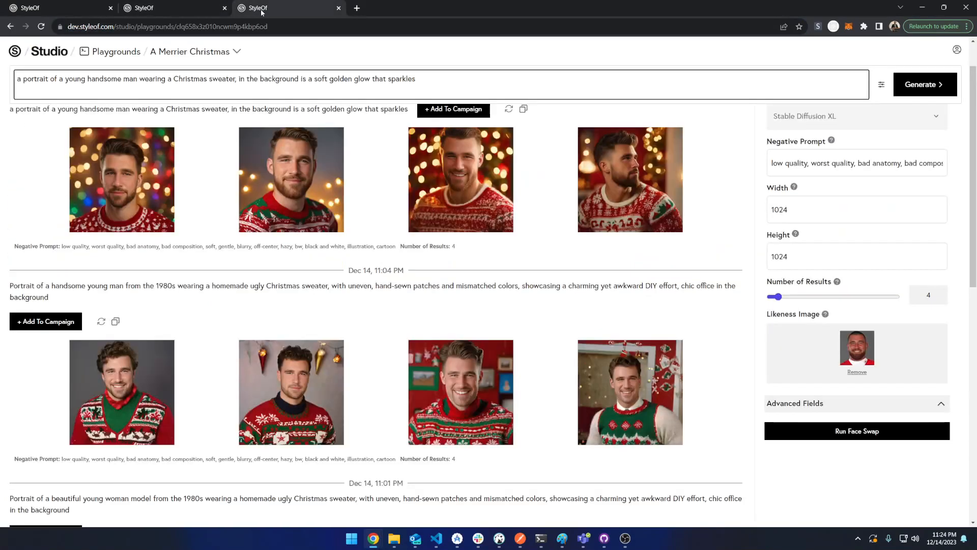
Switch between tabs to compare the man's and woman's ChristmasTime results pages with the A Merrier Christmas playground portraits
{"action": "left_click", "coordinate": [168, 9]}
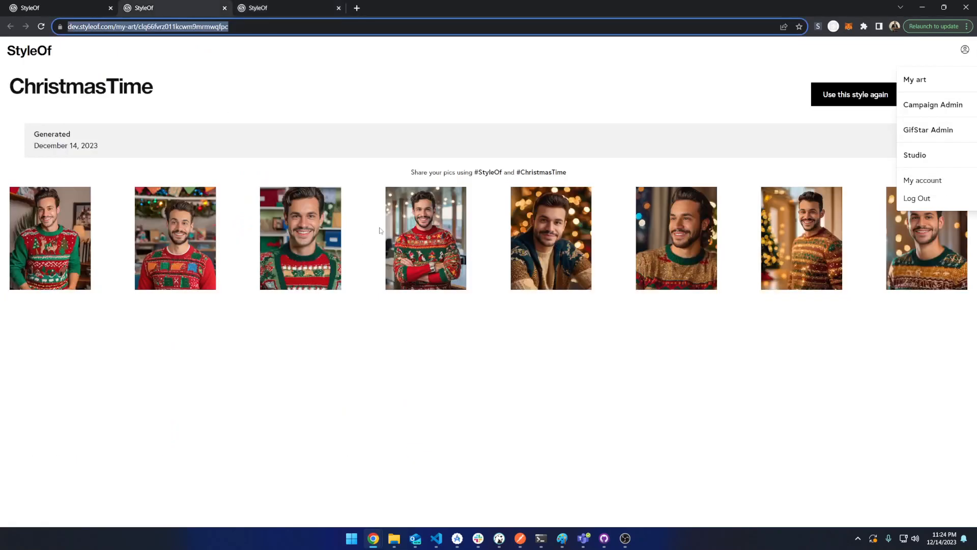
{"action": "left_click", "coordinate": [375, 343]}
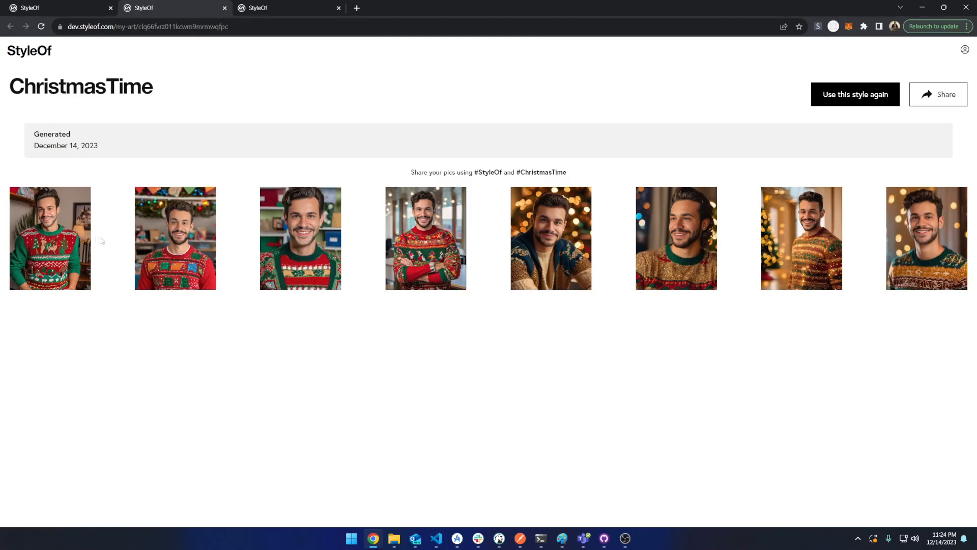
{"action": "left_click", "coordinate": [252, 11]}
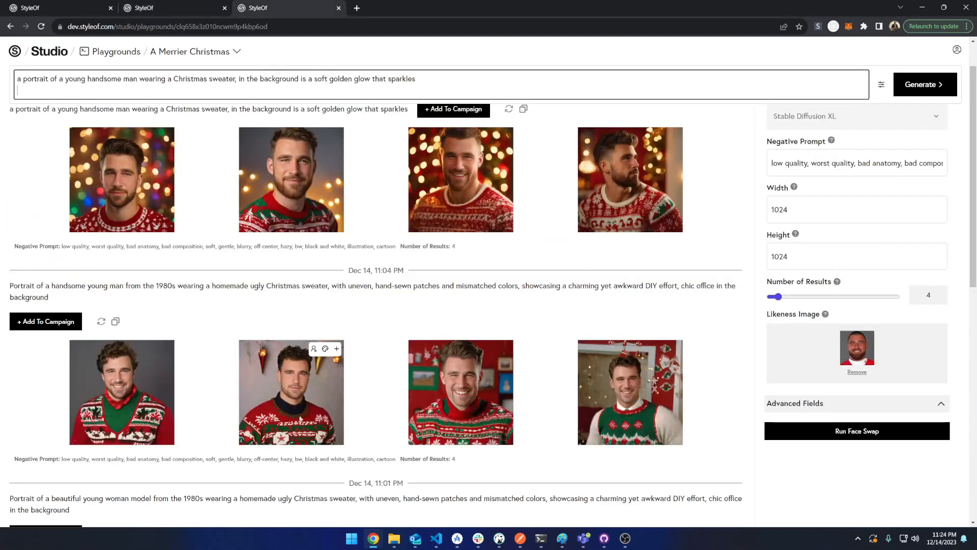
{"action": "left_click", "coordinate": [140, 5]}
{"action": "left_click", "coordinate": [72, 8]}
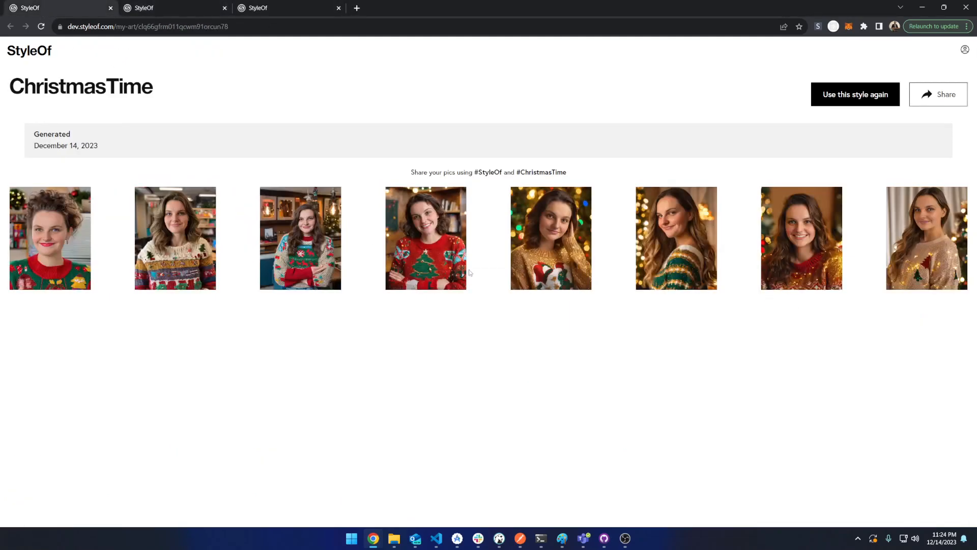
{"action": "left_click", "coordinate": [283, 7]}
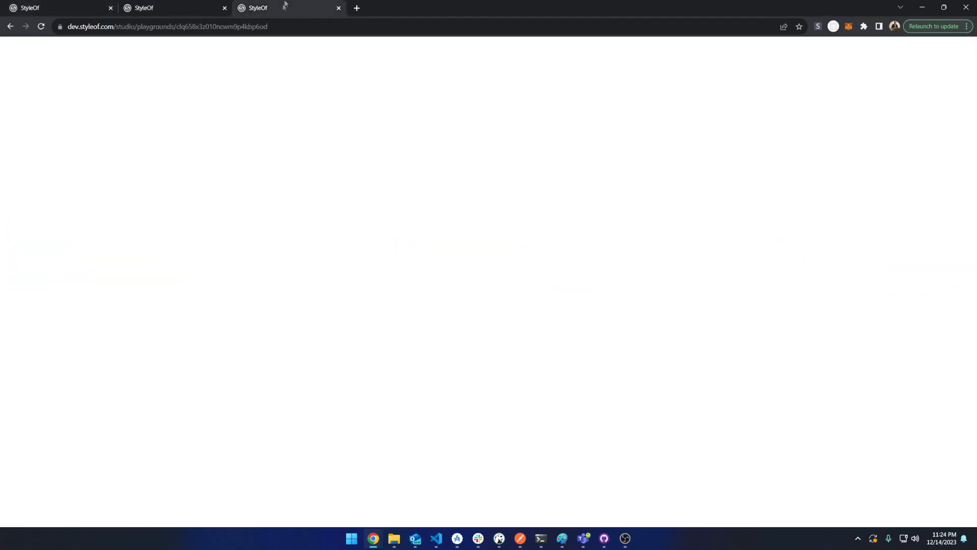
{"action": "scroll", "coordinate": [274, 219], "scroll_direction": "down", "scroll_amount": 5}
{"action": "scroll", "coordinate": [274, 219], "scroll_direction": "up", "scroll_amount": 3}
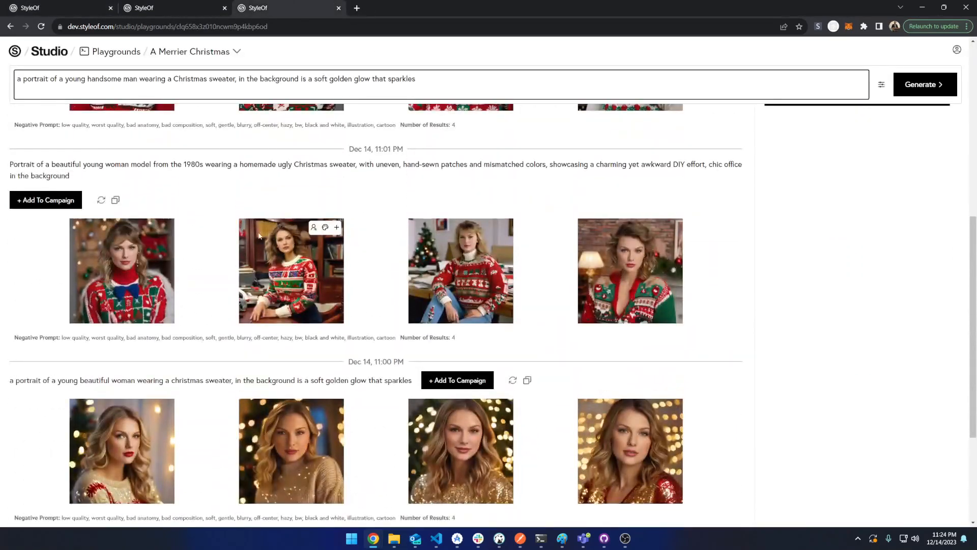
{"action": "left_click", "coordinate": [75, 5]}
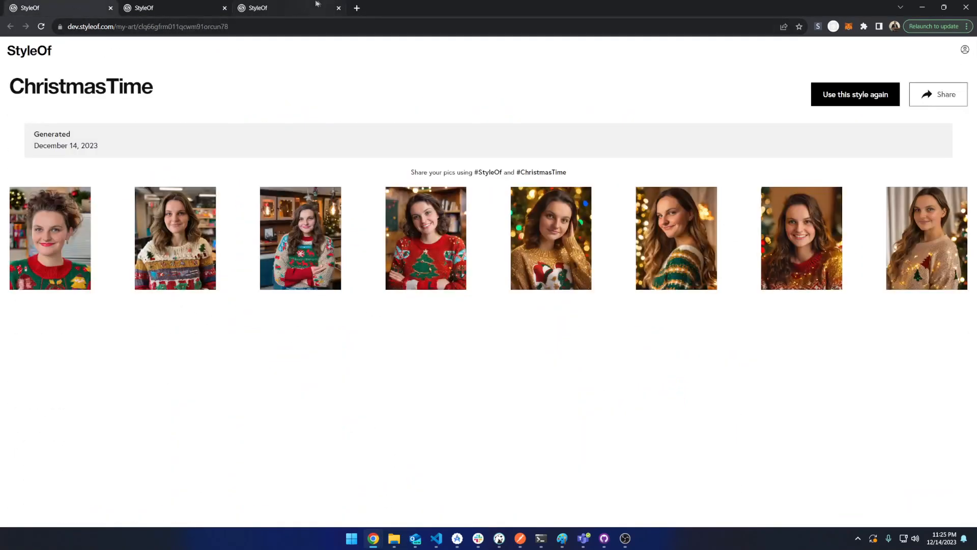
{"action": "left_click", "coordinate": [292, 4]}
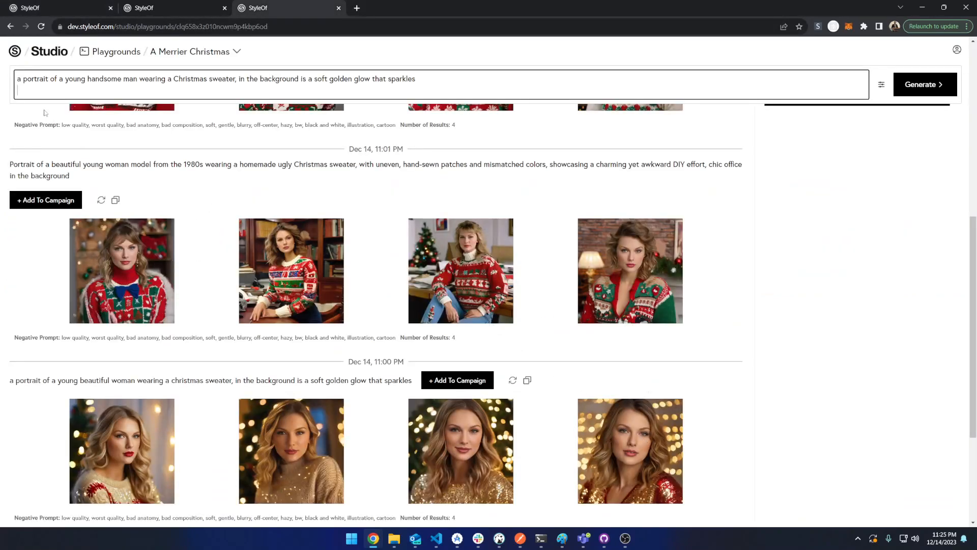
{"action": "left_click", "coordinate": [41, 11]}
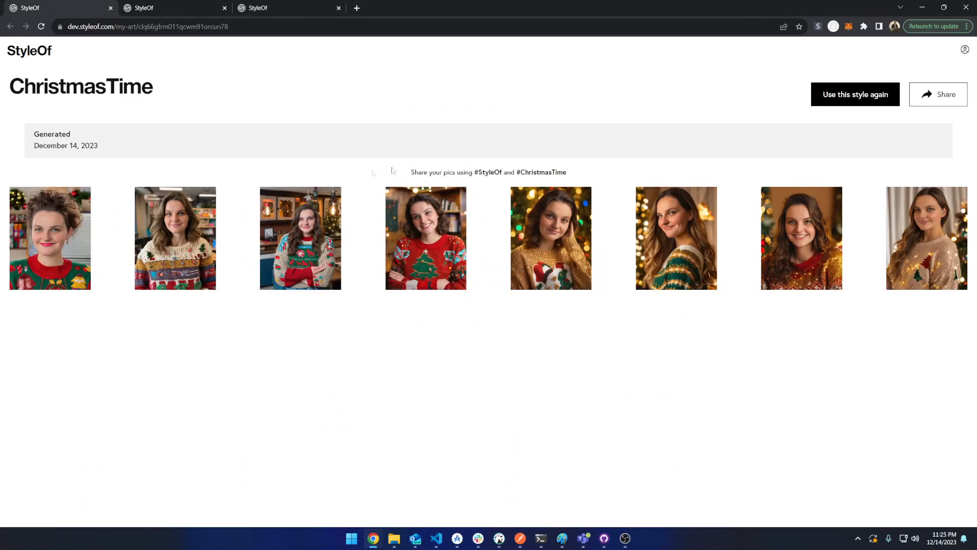
Open the first woman portrait in the viewer, page through the following portraits, and close the viewer
{"action": "left_click", "coordinate": [51, 235]}
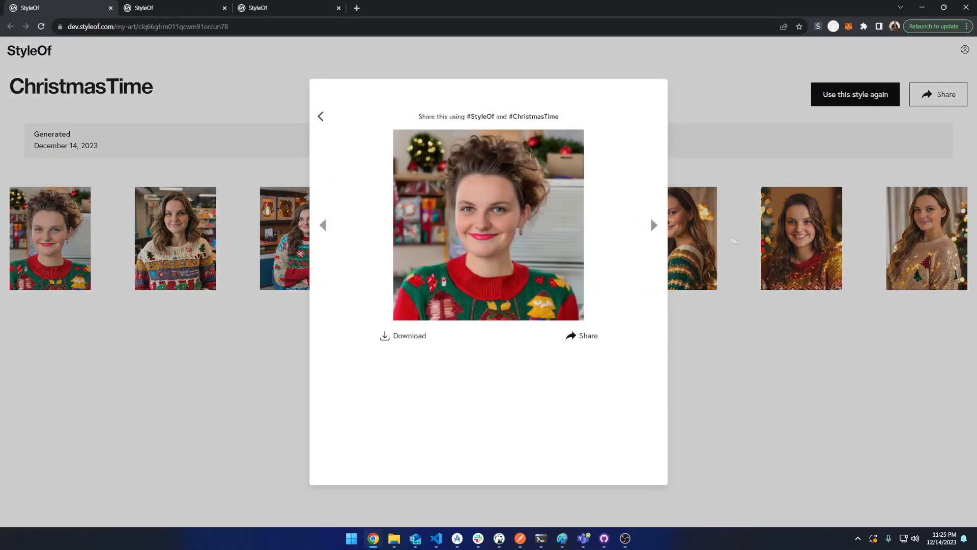
{"action": "left_click", "coordinate": [651, 226]}
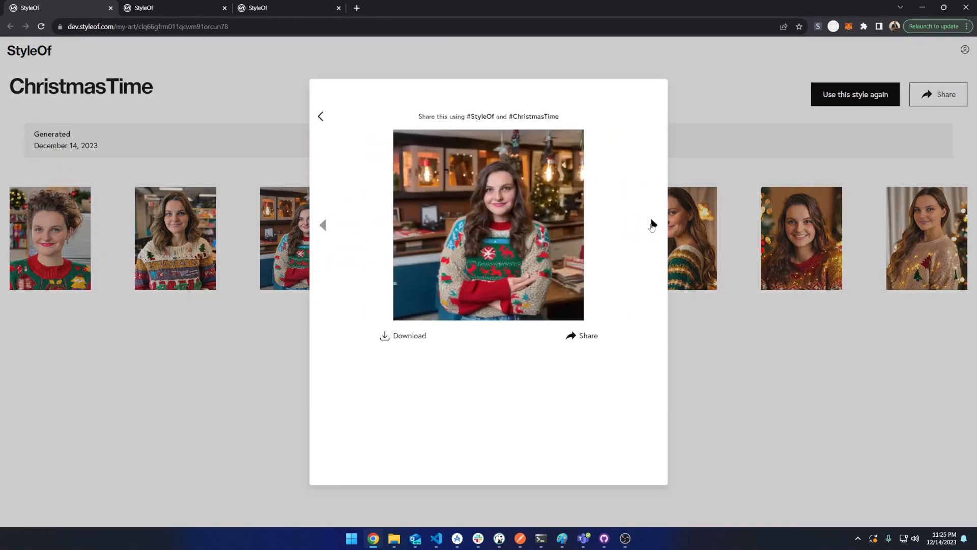
{"action": "left_click", "coordinate": [652, 226]}
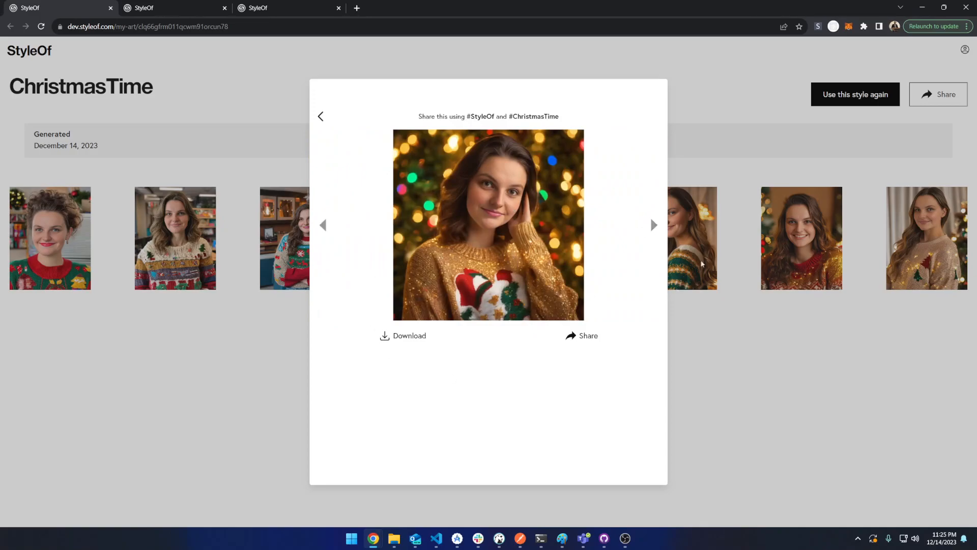
{"action": "left_click", "coordinate": [651, 226]}
{"action": "left_click", "coordinate": [650, 228]}
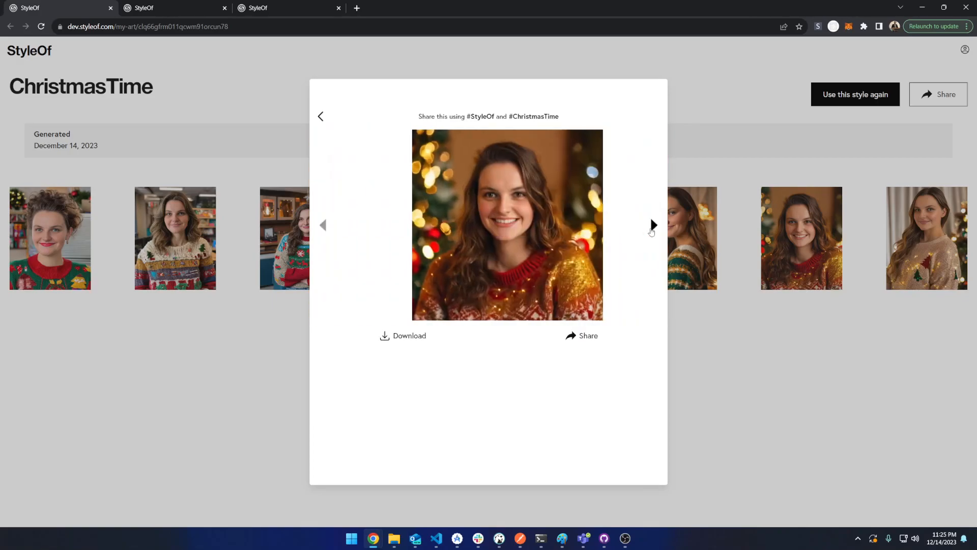
{"action": "left_click", "coordinate": [651, 227]}
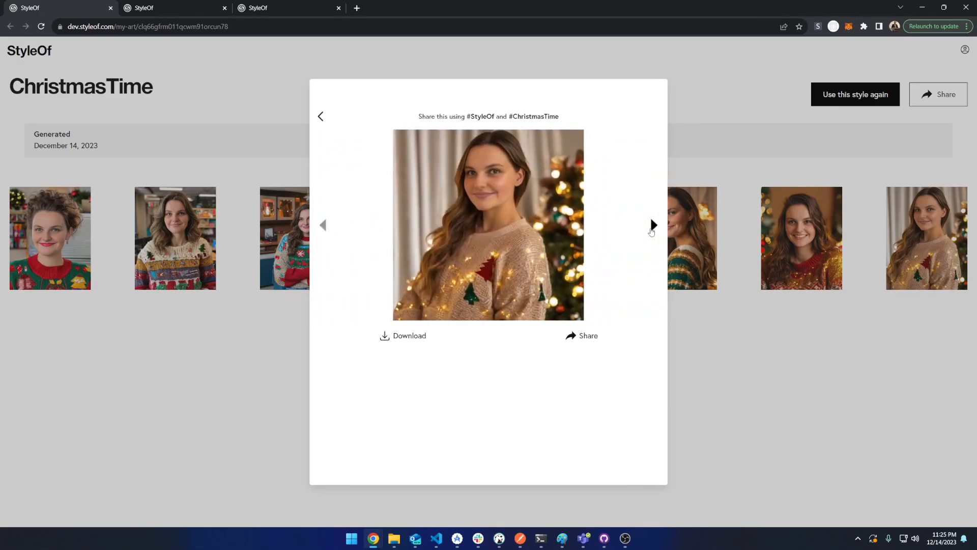
{"action": "left_click", "coordinate": [773, 375]}
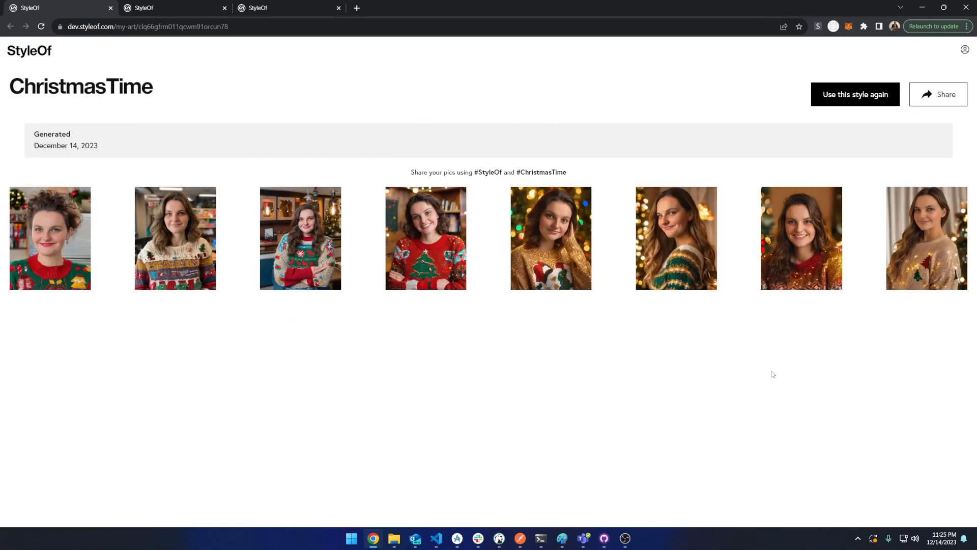